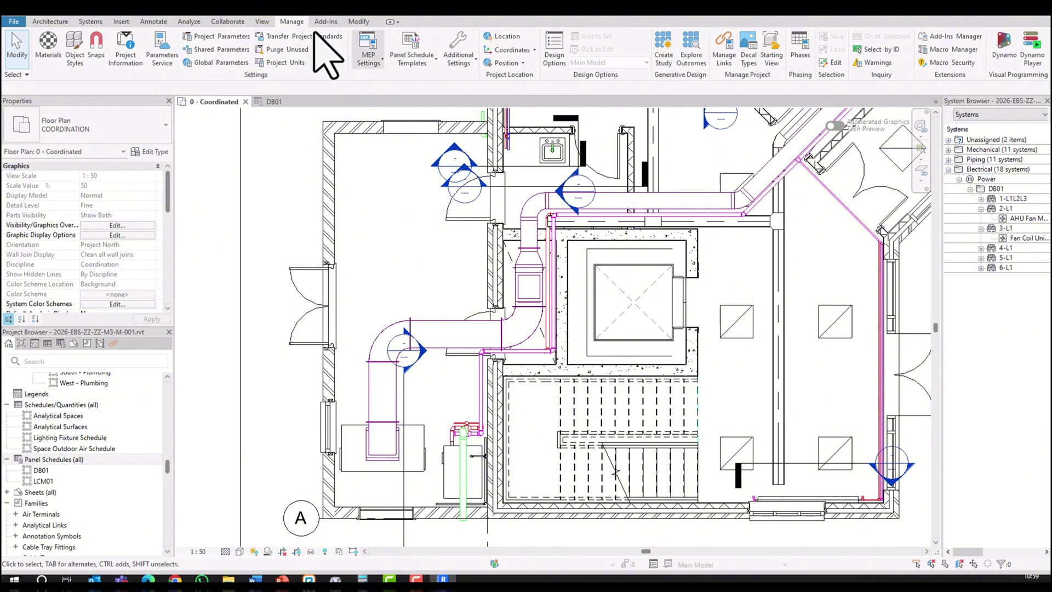
Open the Electrical Conductor and Cable Settings and review the conductor materials, temperature ratings and insulation materials.
click(370, 61)
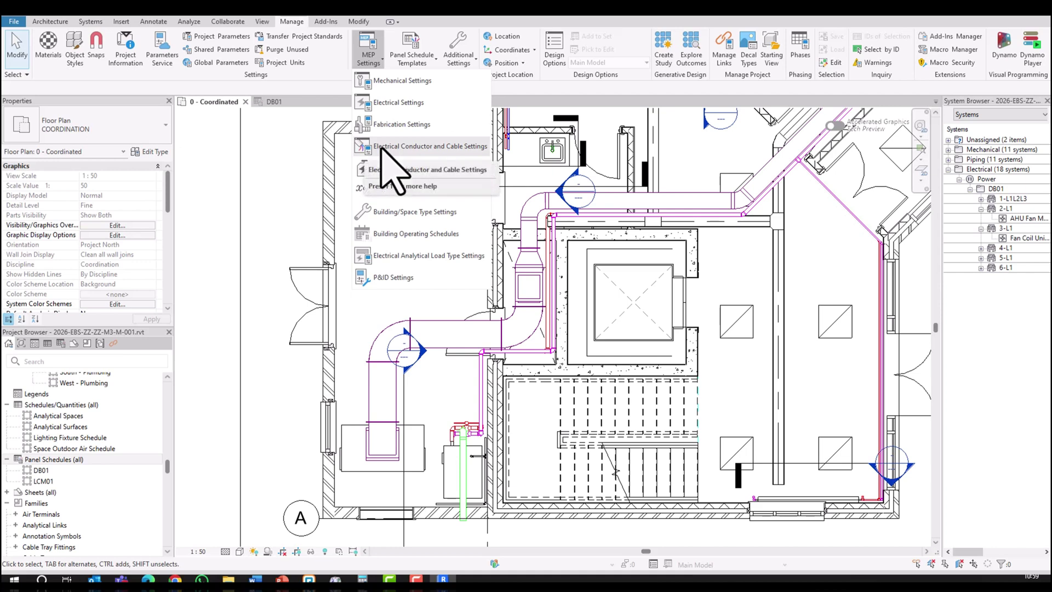
click(451, 149)
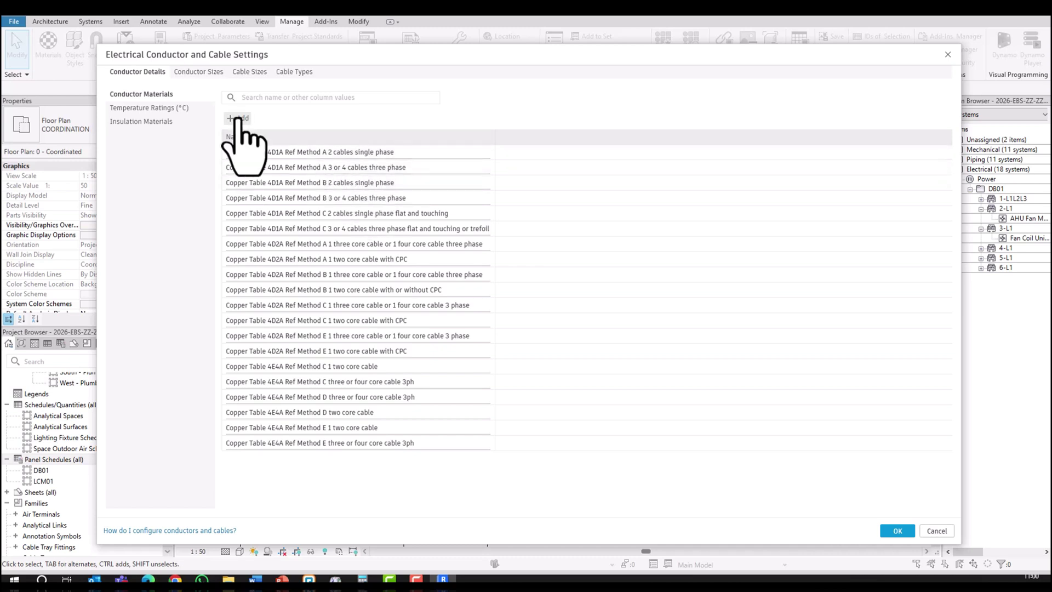
double_click(273, 182)
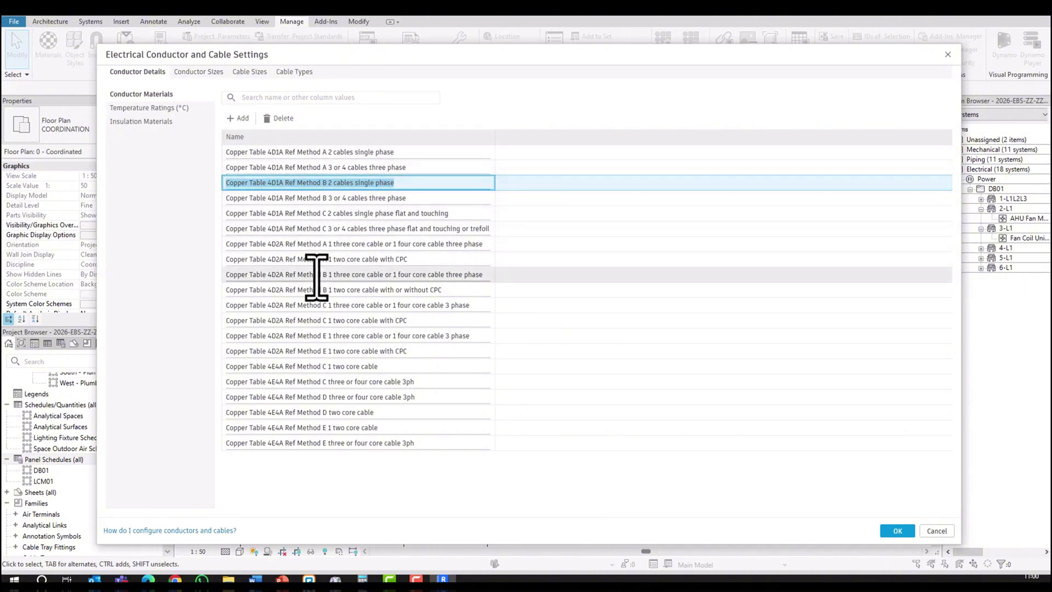
click(146, 108)
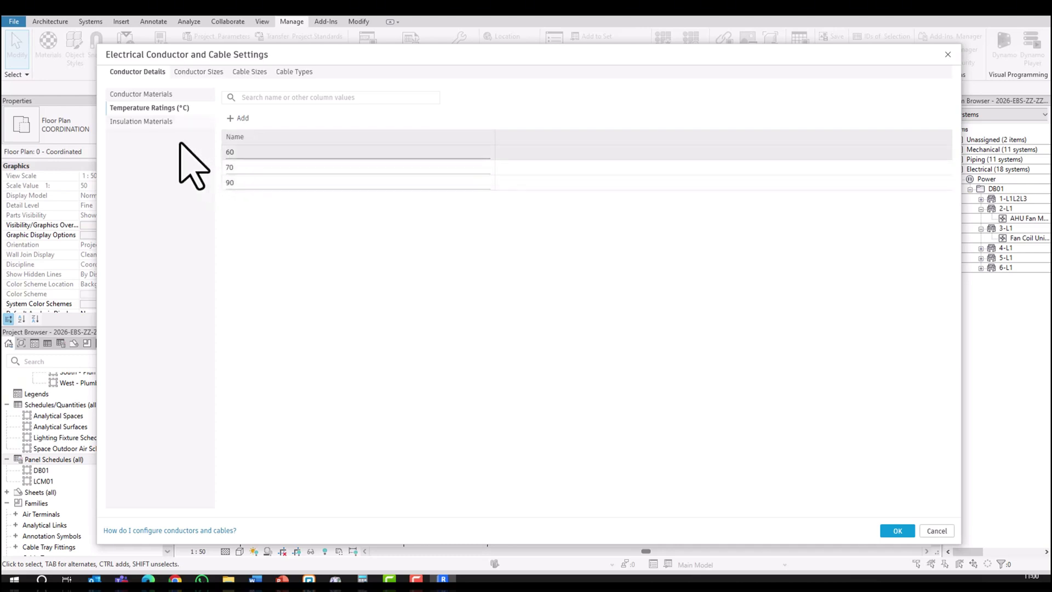
click(146, 121)
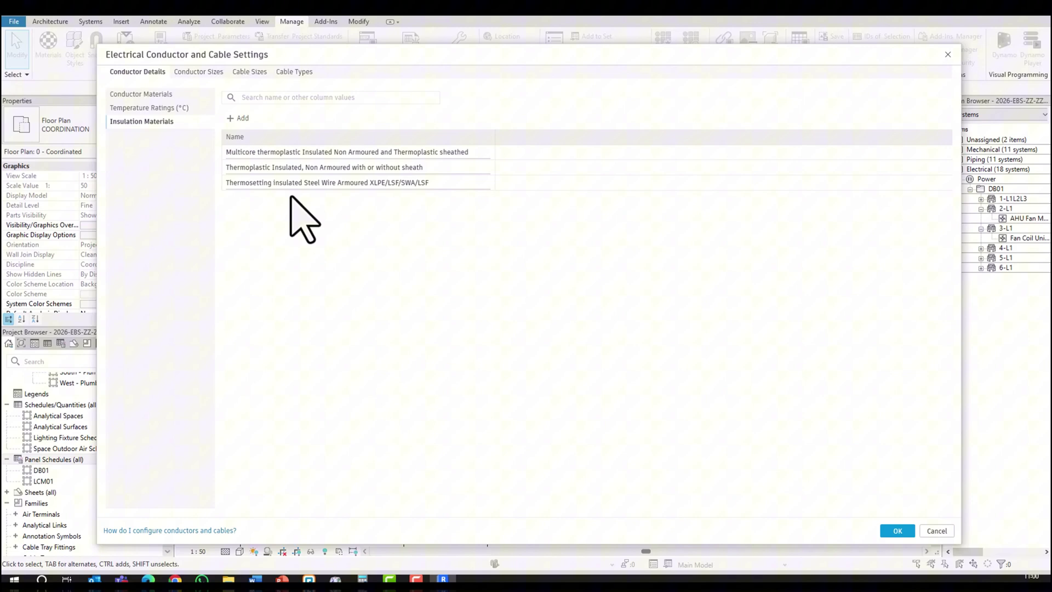
Examine the list of conductor sizes and their diameters, from 1.0mm through 6mm.
click(195, 72)
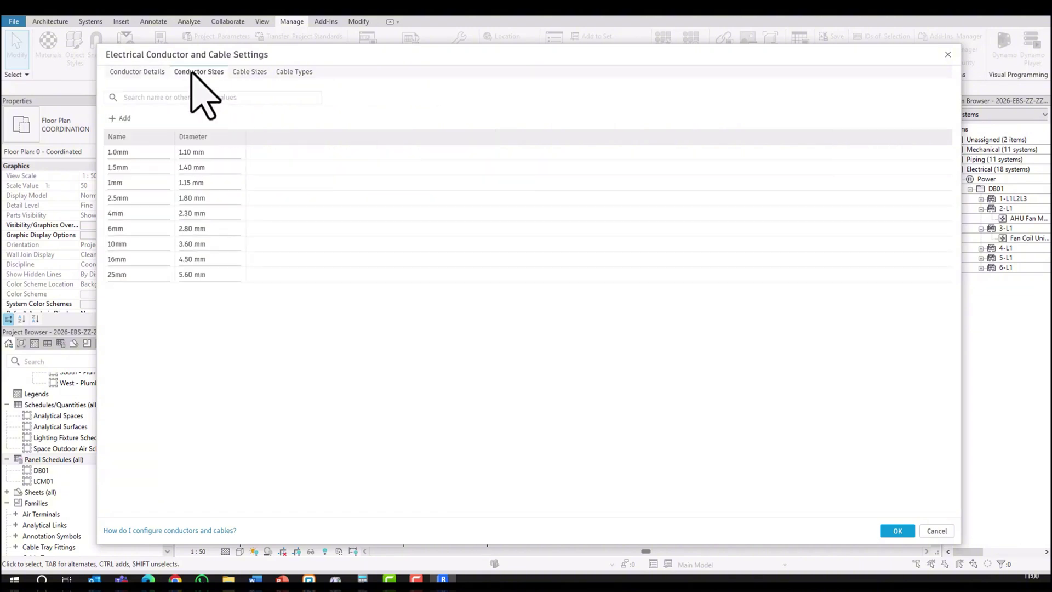
click(143, 152)
click(142, 153)
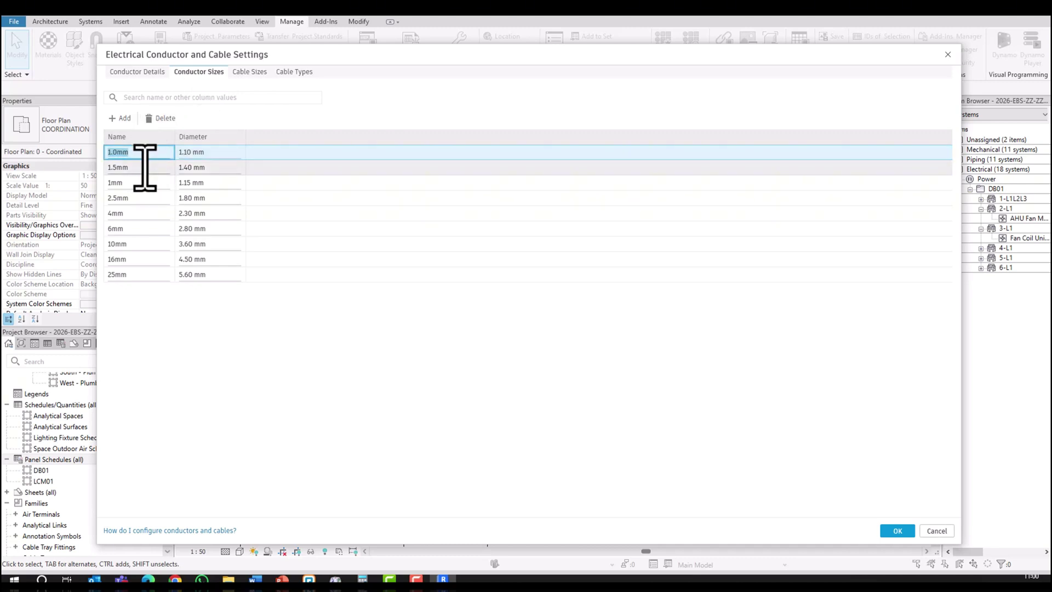
click(145, 183)
click(145, 186)
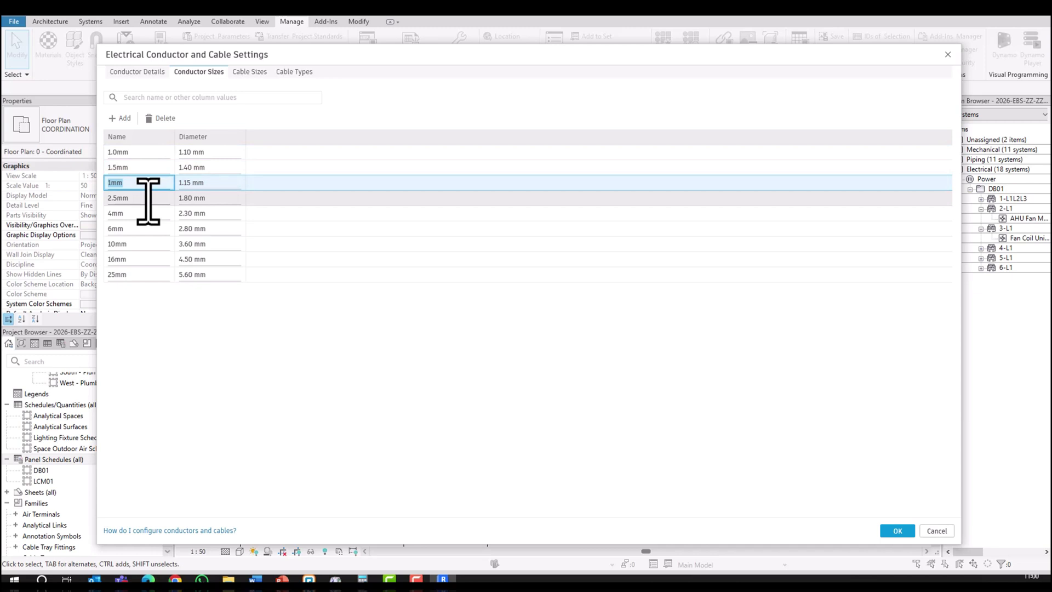
click(146, 200)
click(146, 217)
click(149, 221)
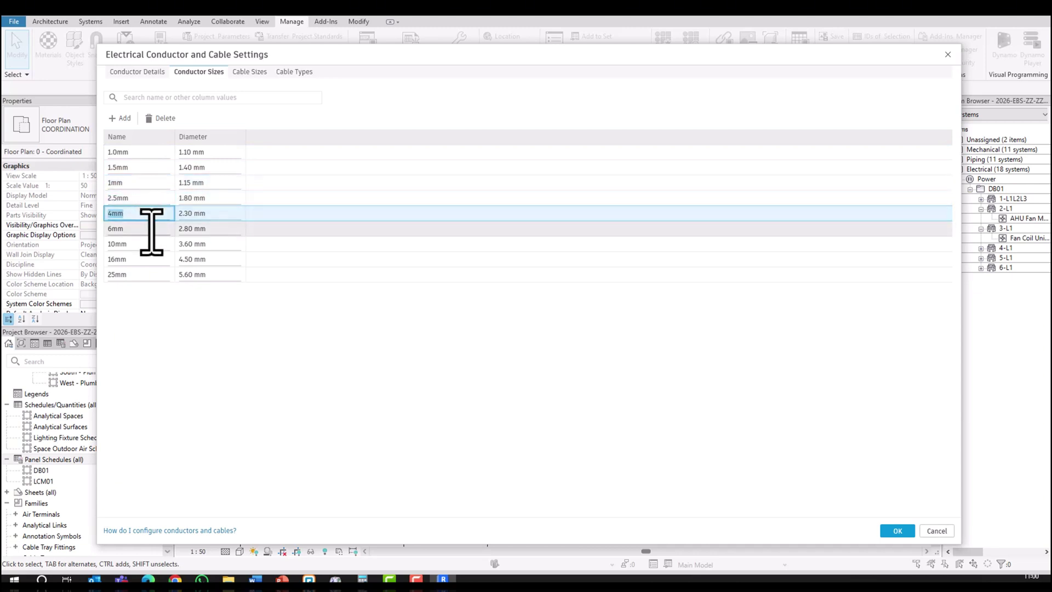
click(151, 230)
click(152, 229)
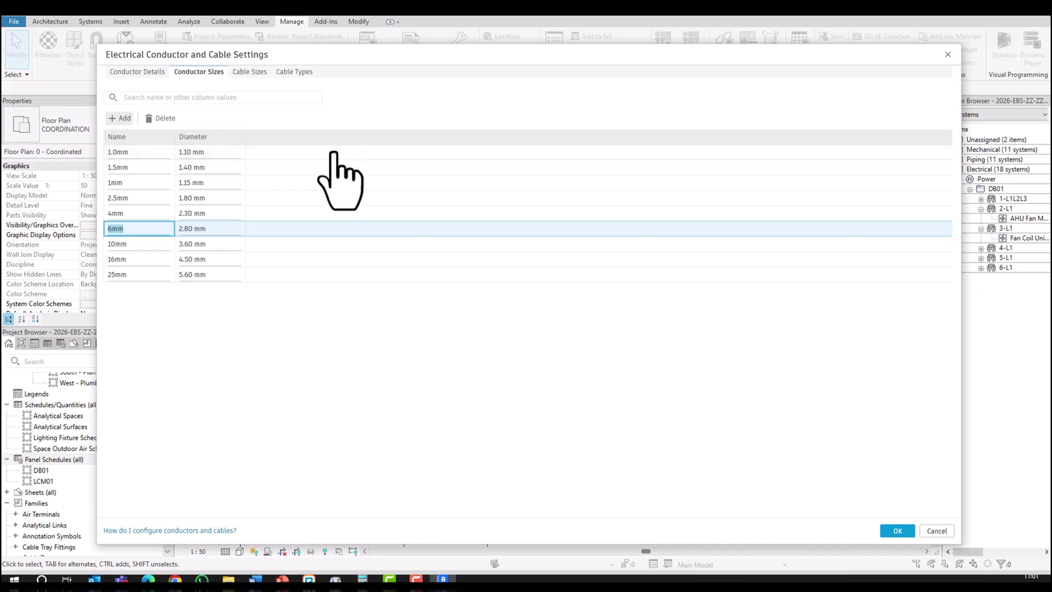
Add a conductor size named 35mm², taking the superscript two from Character Map.
click(122, 118)
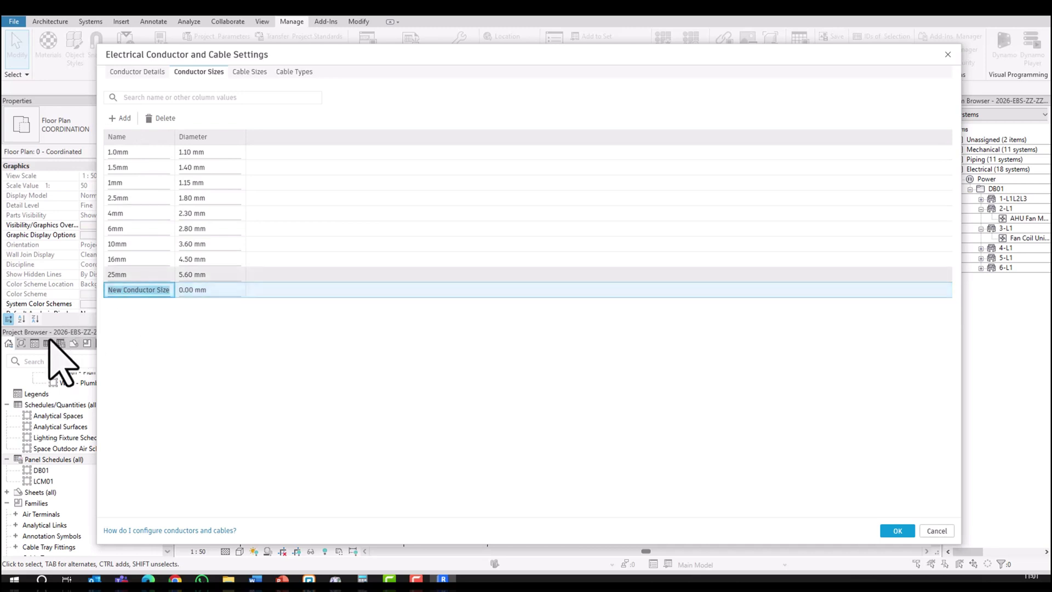
text(35mm)
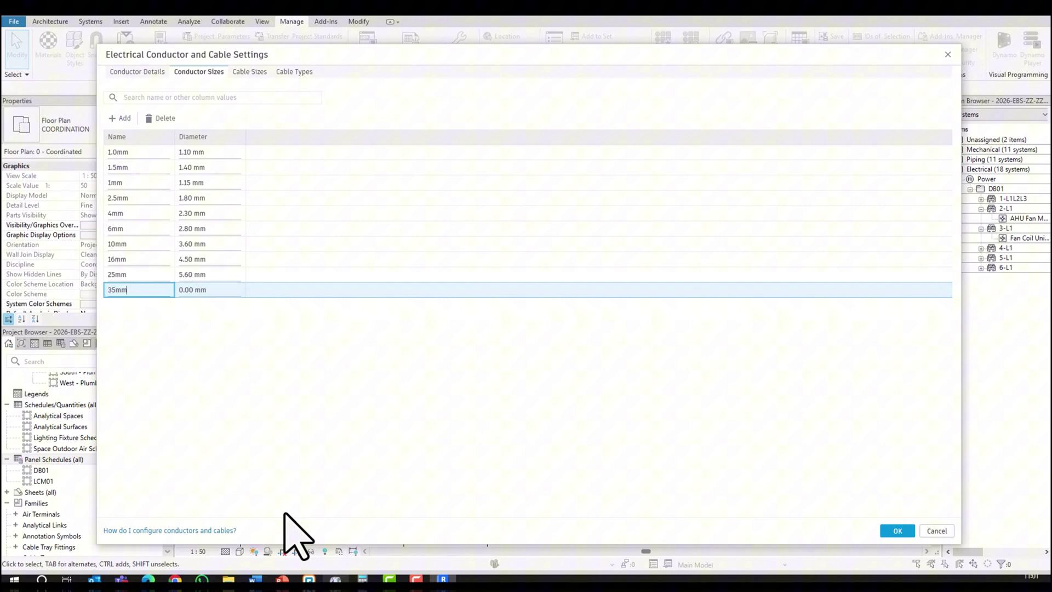
click(336, 579)
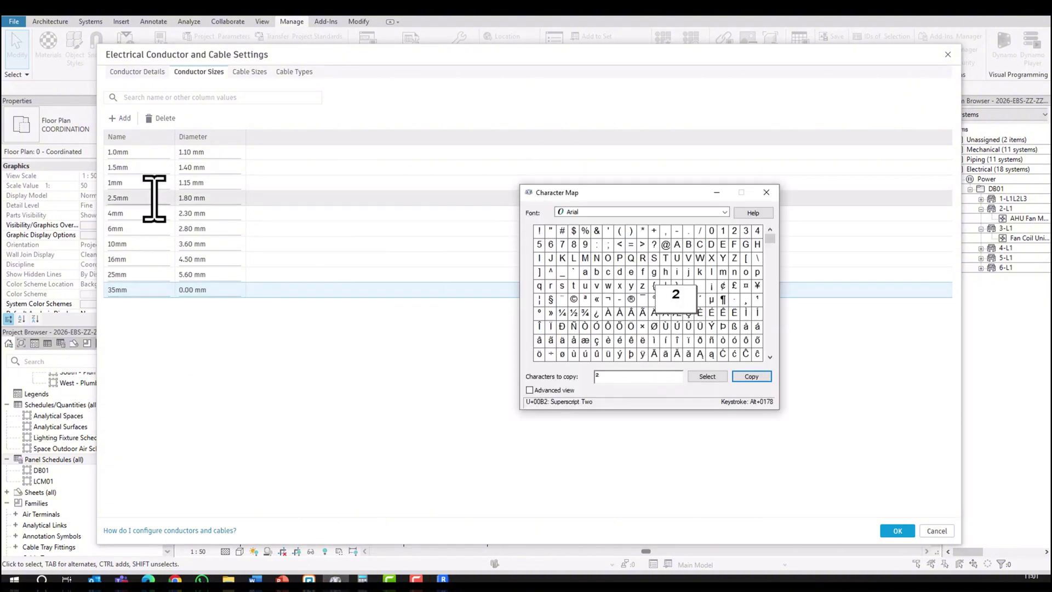
click(133, 289)
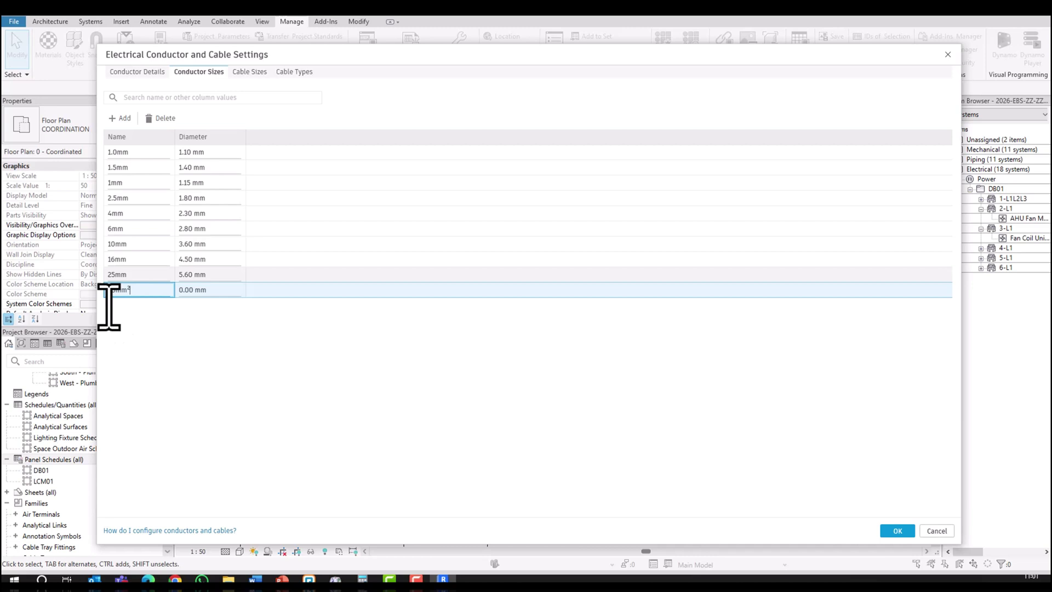
Append the superscript two to the 25mm, 1.0mm, 1.5mm, 1mm, 2.5mm and 4mm conductor size names.
click(144, 275)
click(133, 276)
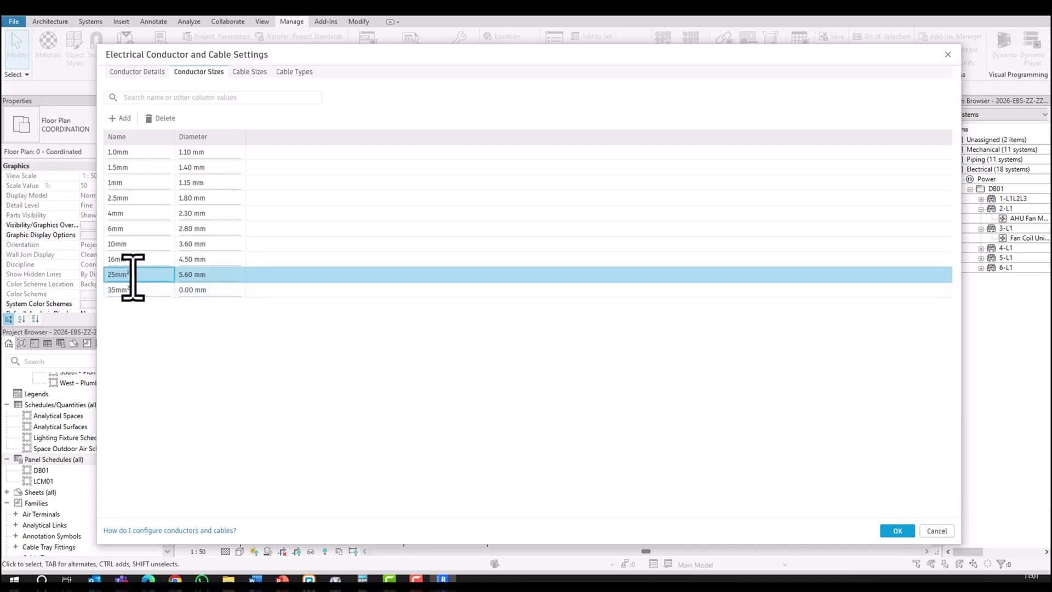
click(148, 152)
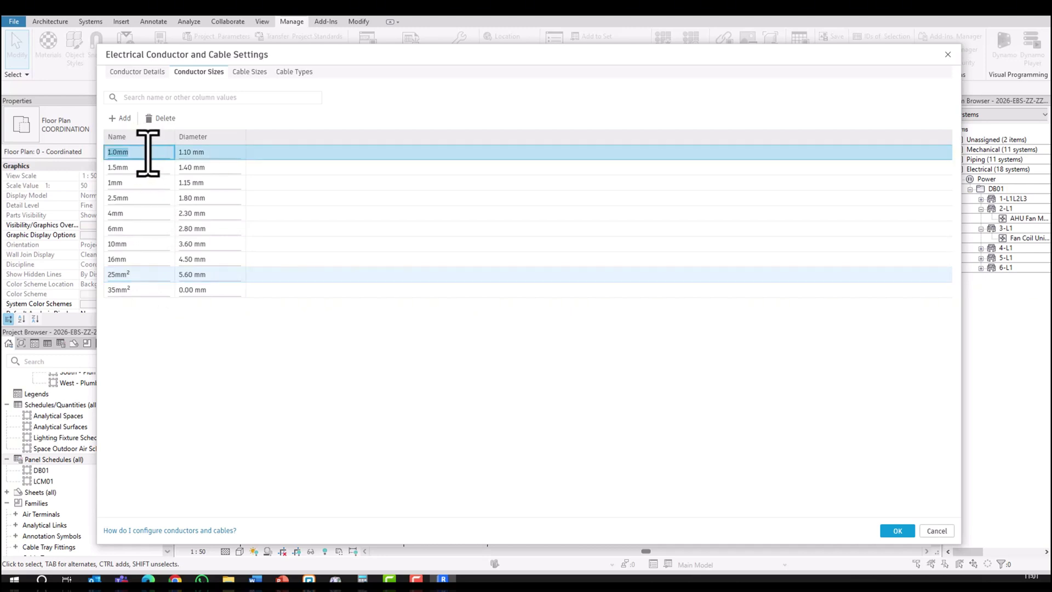
click(135, 153)
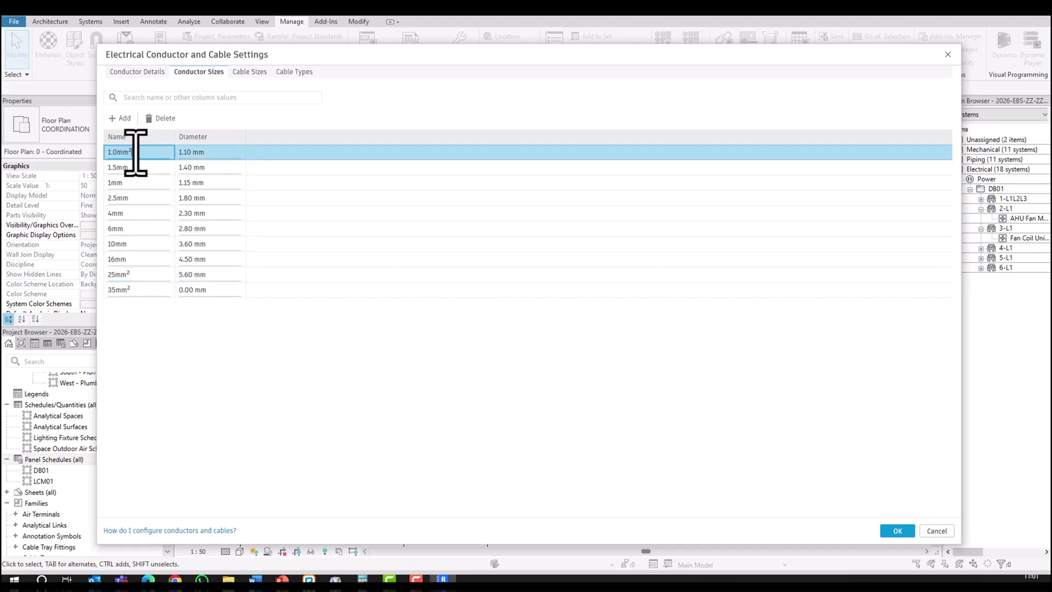
click(140, 167)
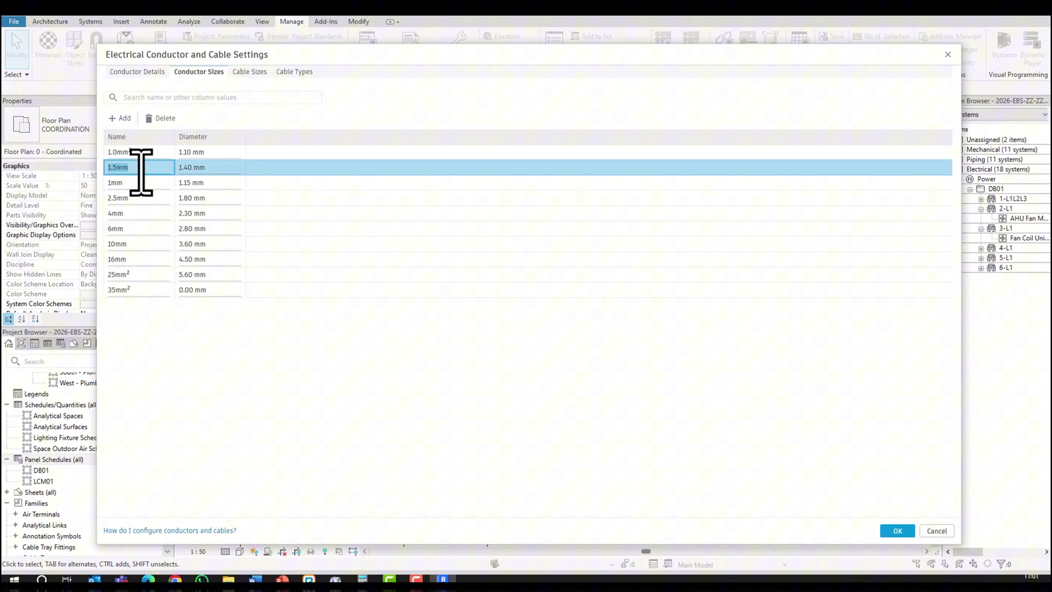
click(140, 169)
click(137, 182)
click(137, 184)
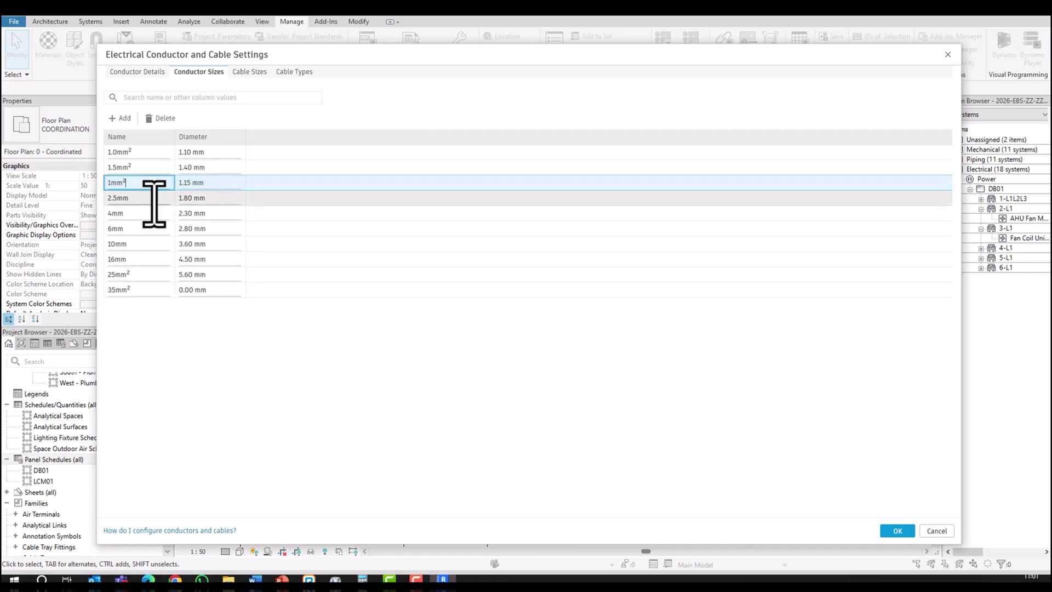
click(147, 198)
click(143, 197)
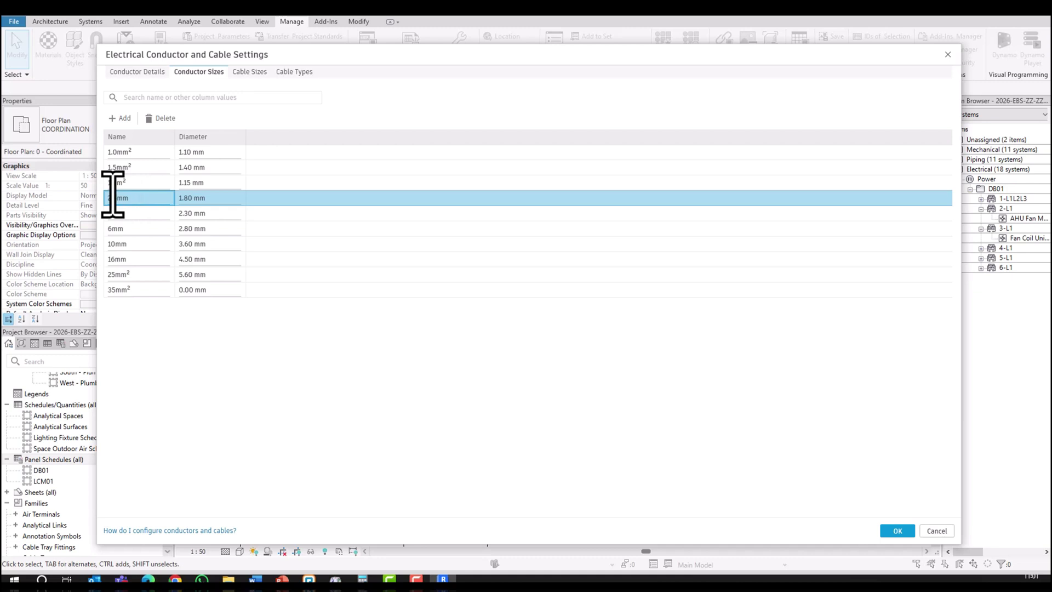
click(146, 213)
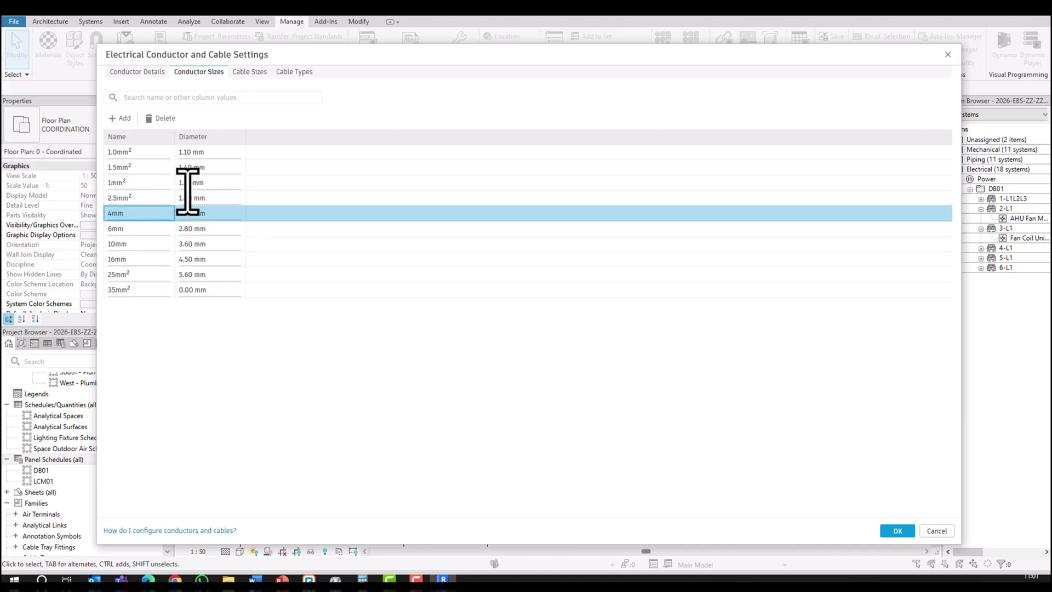
key(End)
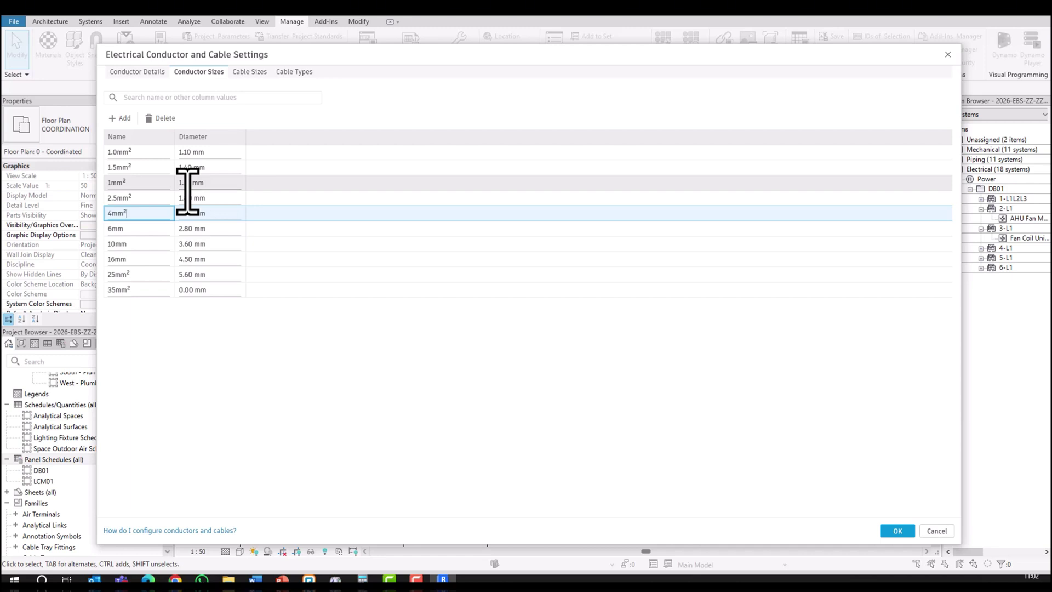
click(271, 312)
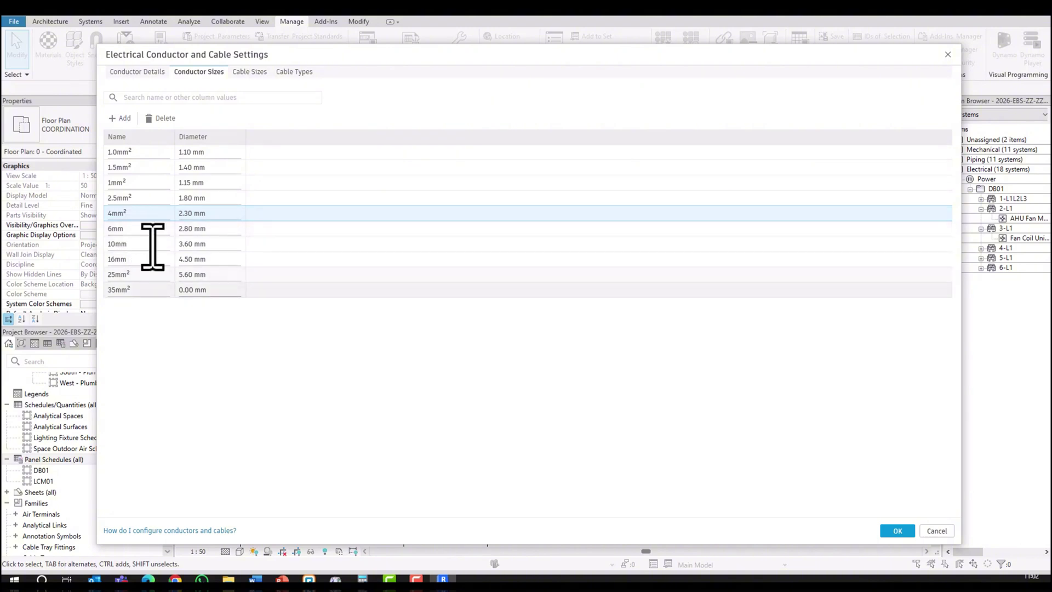
Set the diameter of the 35mm² conductor size to 6.7 mm.
click(211, 290)
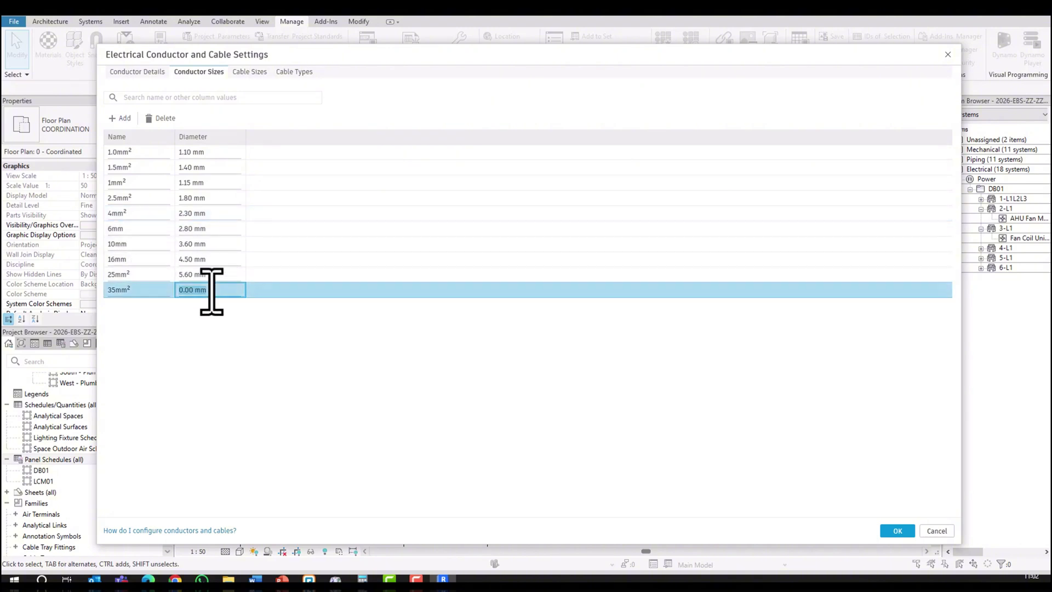
click(214, 290)
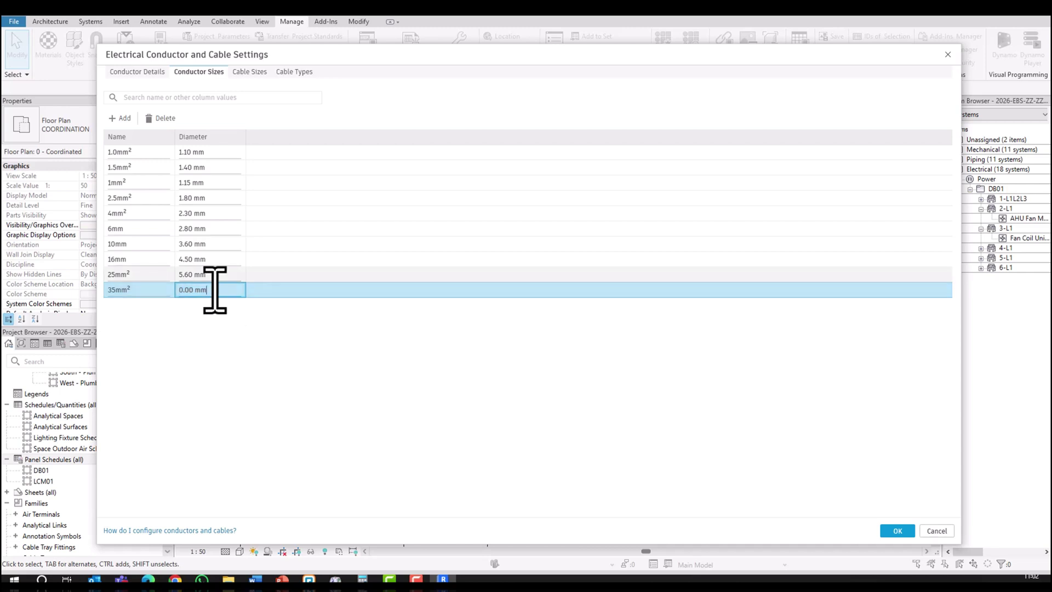
drag(221, 290, 165, 288)
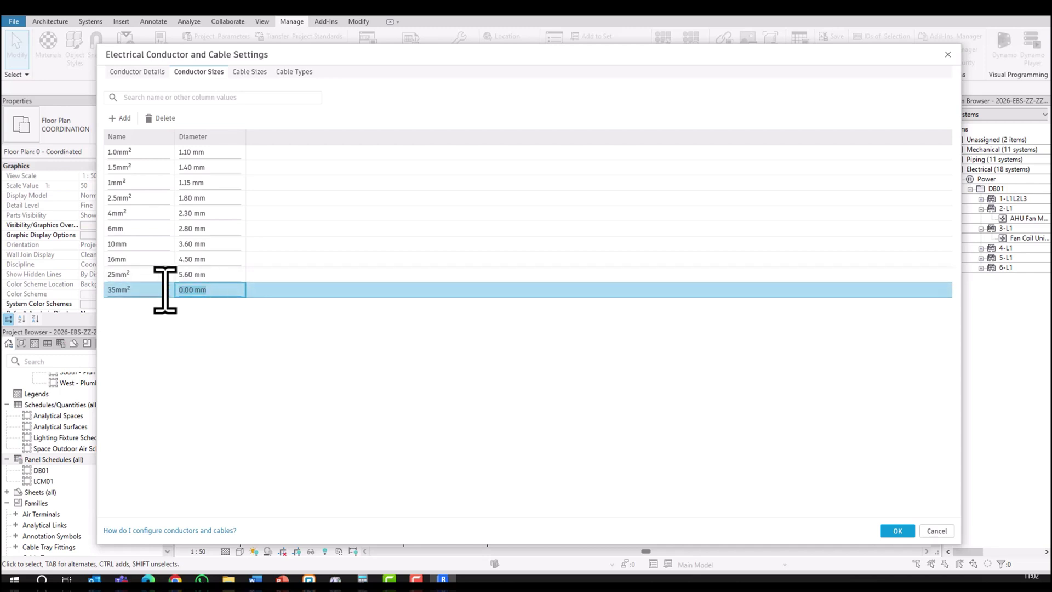
text(6.7)
click(213, 278)
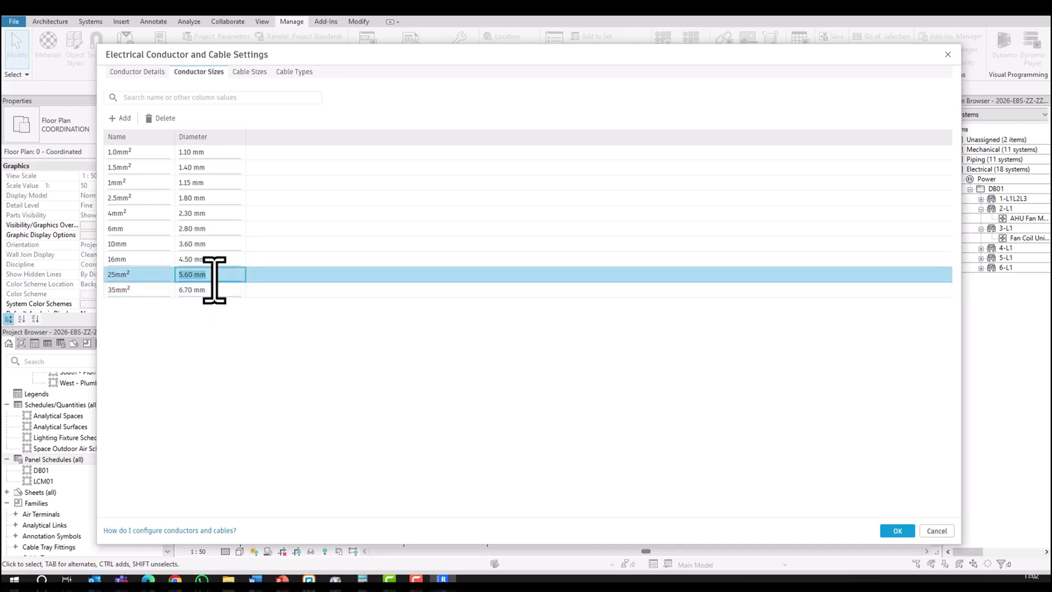
Review the cable sizes table and the hot conductor size options of cable 1-#1.5mm.
click(237, 69)
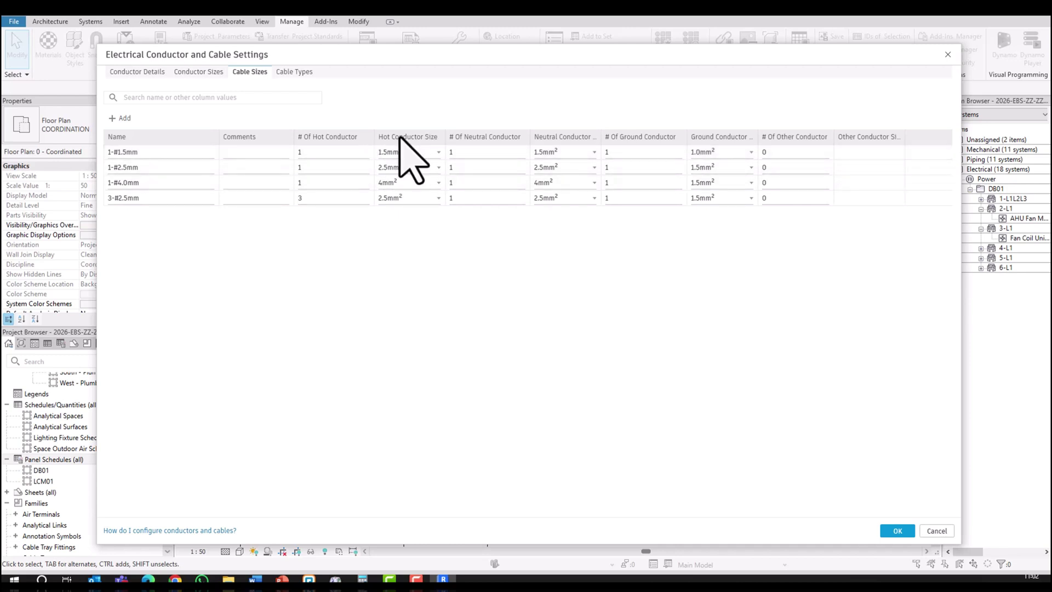
click(712, 138)
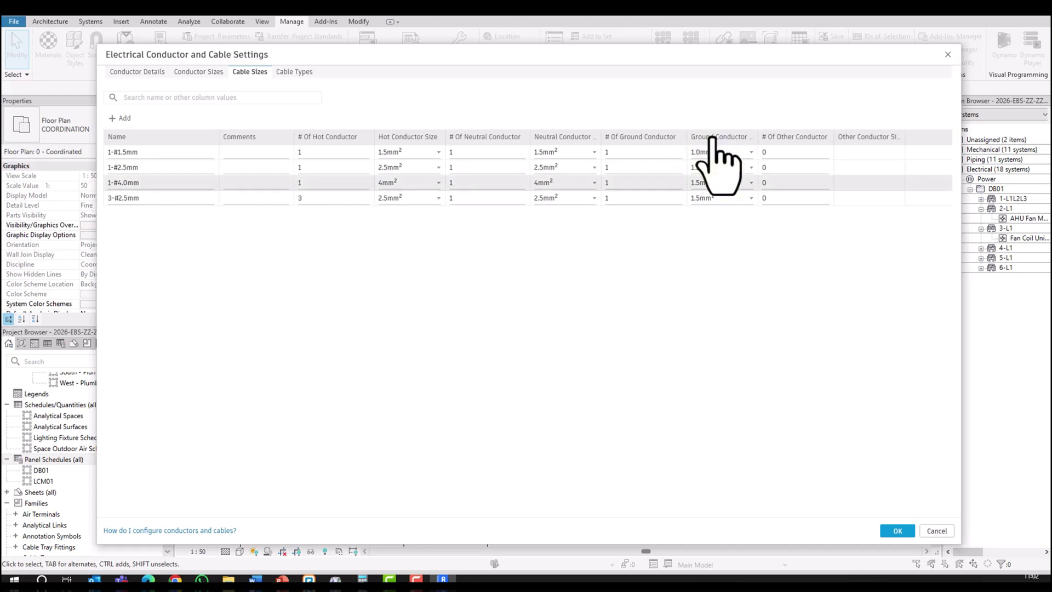
click(711, 138)
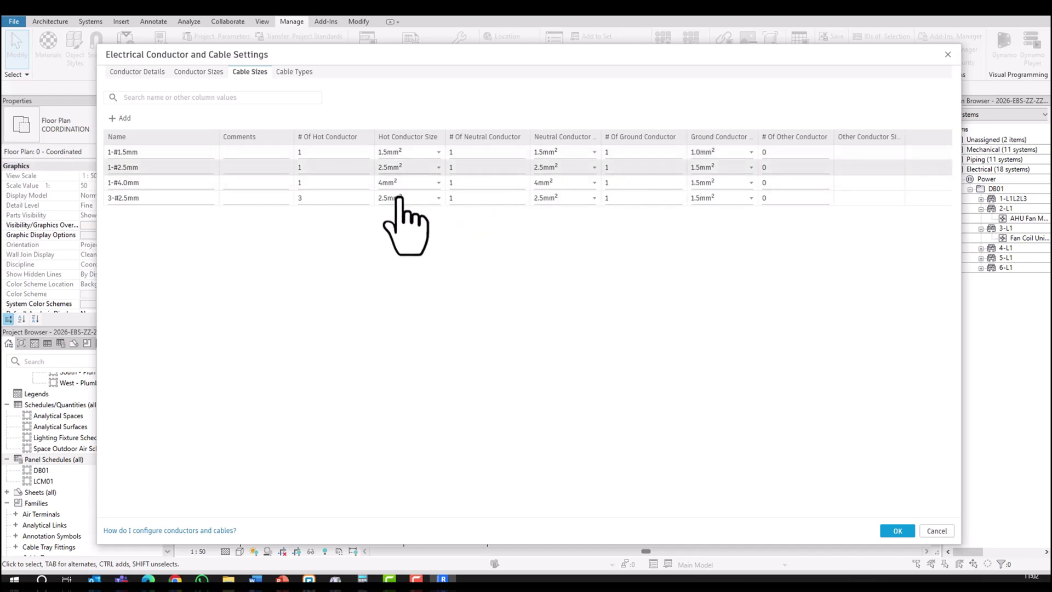
click(416, 152)
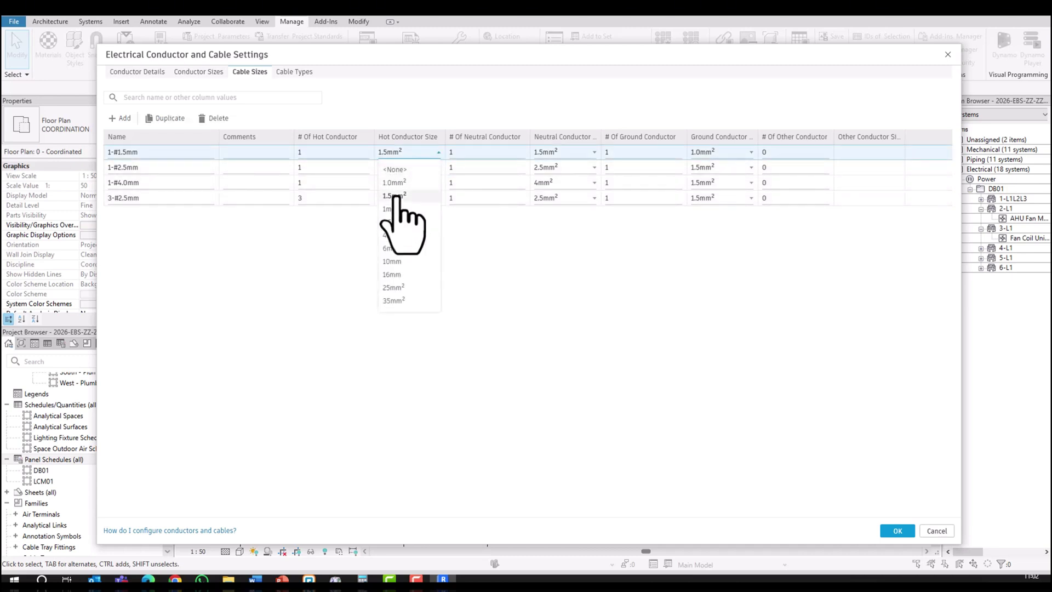
click(419, 154)
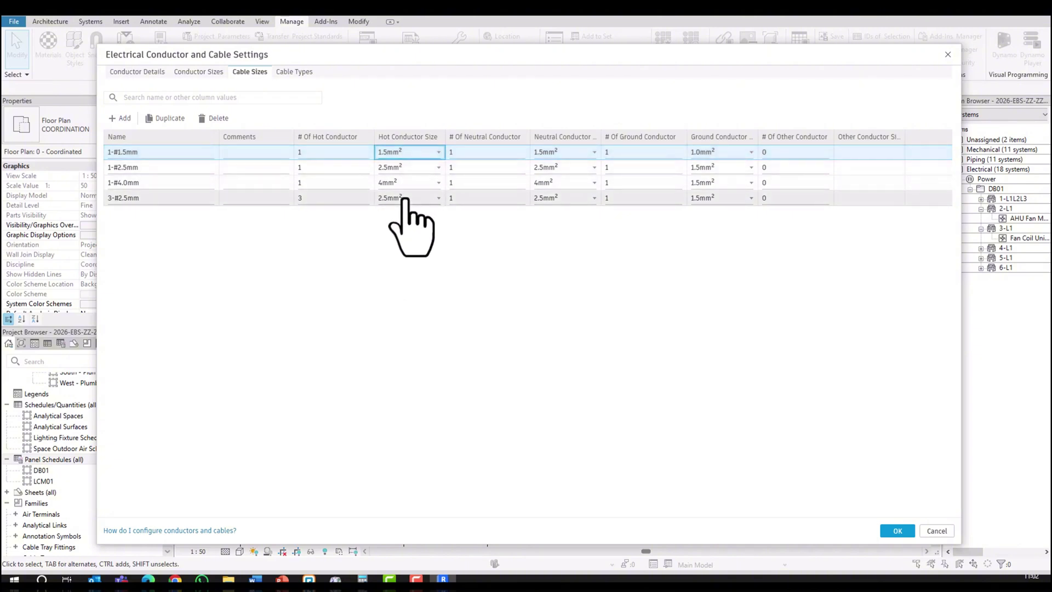
Duplicate the 1-#4.0mm cable size and name the copy 1-#6.0mm.
click(156, 184)
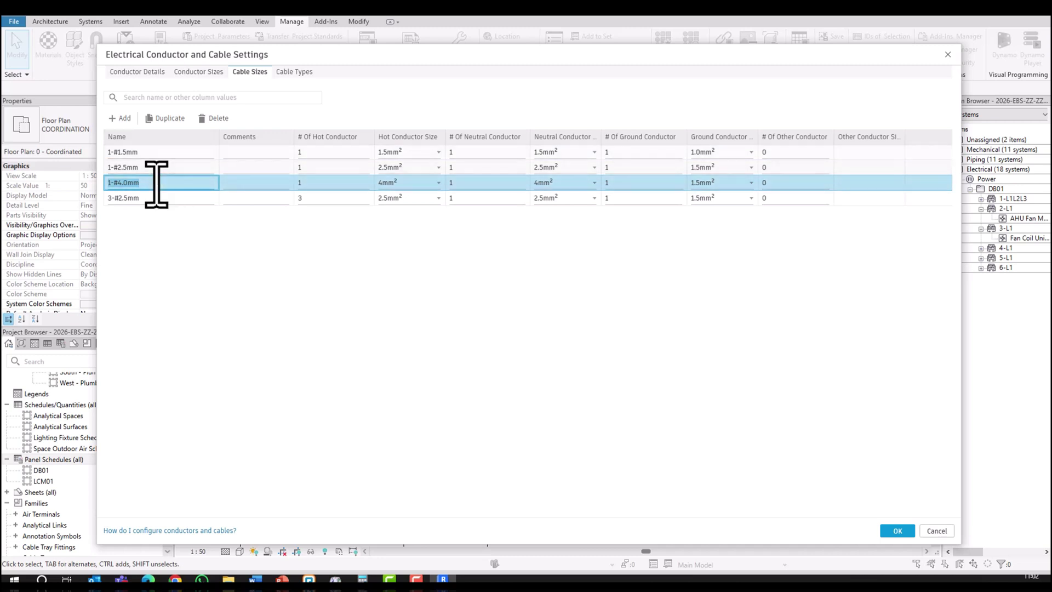
click(170, 122)
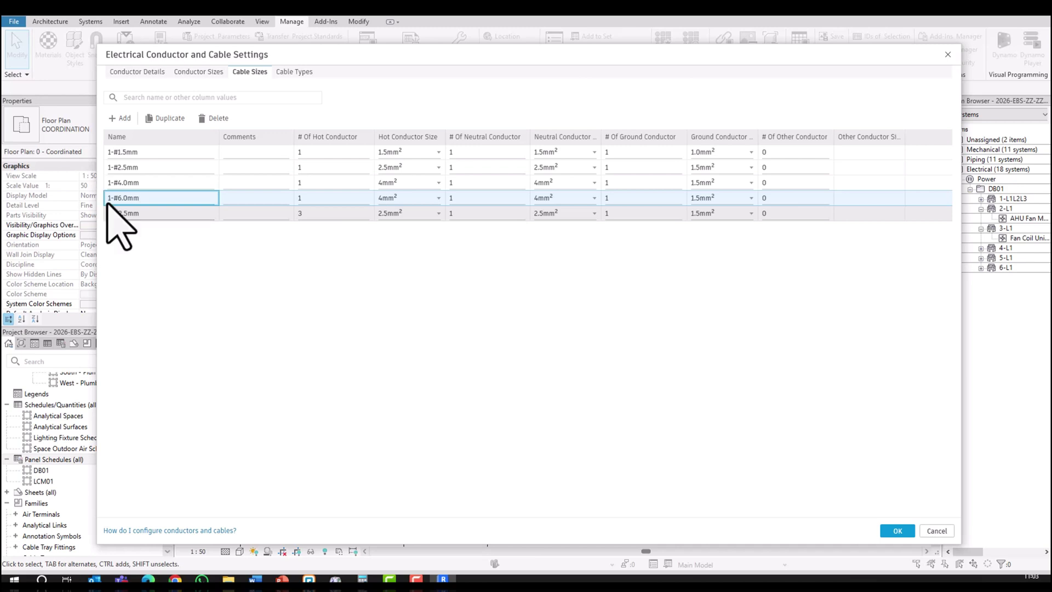
click(162, 202)
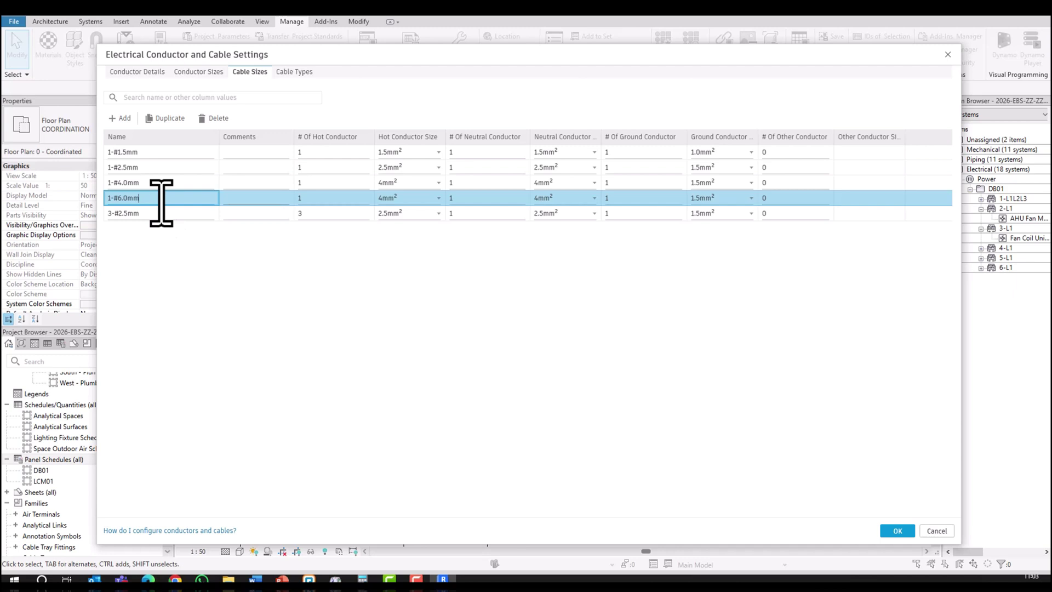
Set the 1-#6.0mm cable size's hot and neutral conductor sizes to 6mm and its ground conductor size to 2.5mm².
click(426, 199)
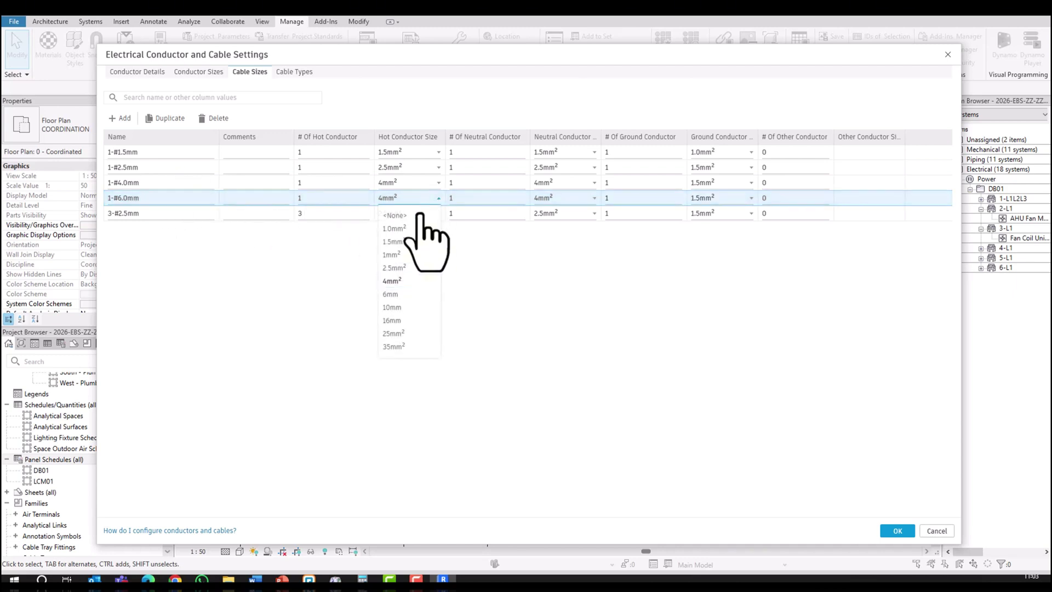
click(396, 294)
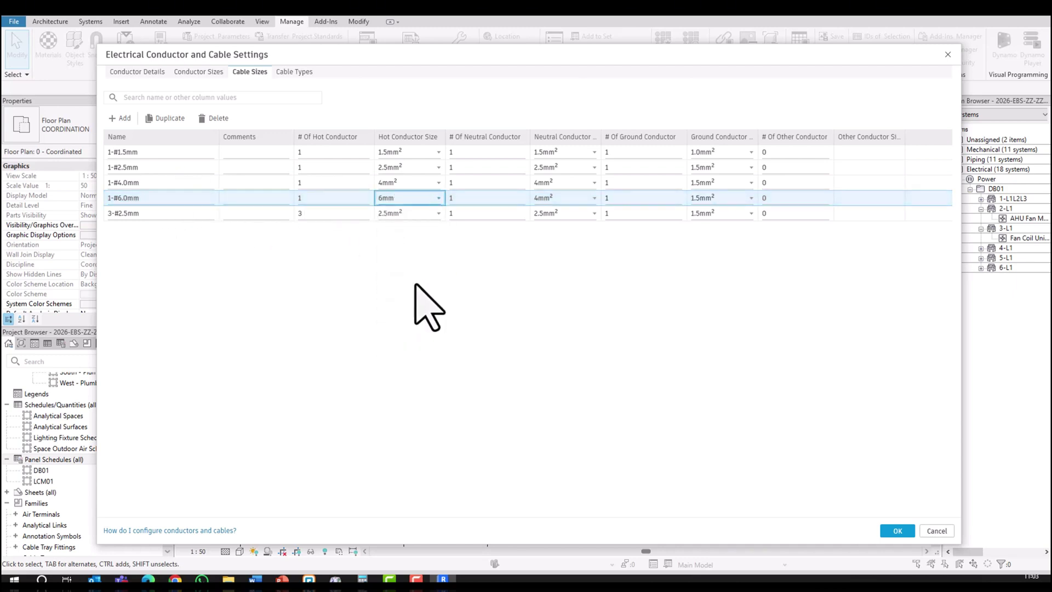
click(580, 201)
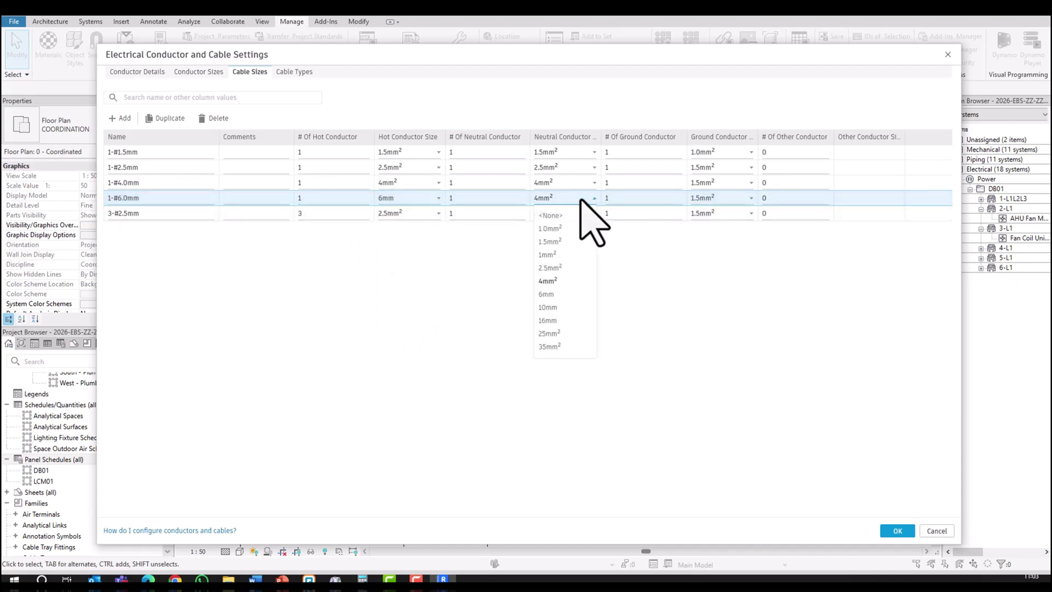
click(548, 294)
click(713, 199)
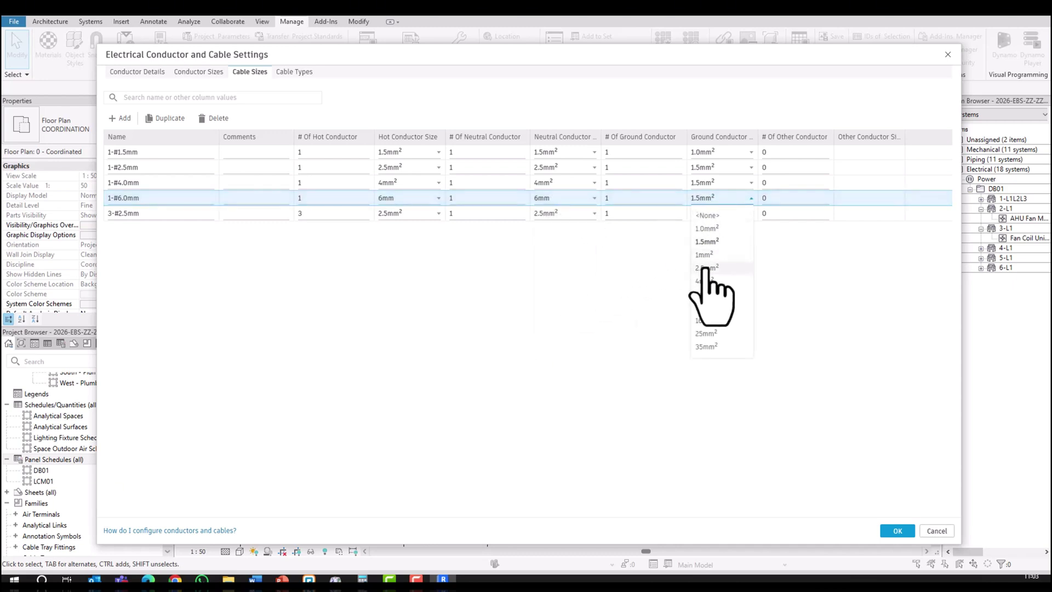
click(707, 268)
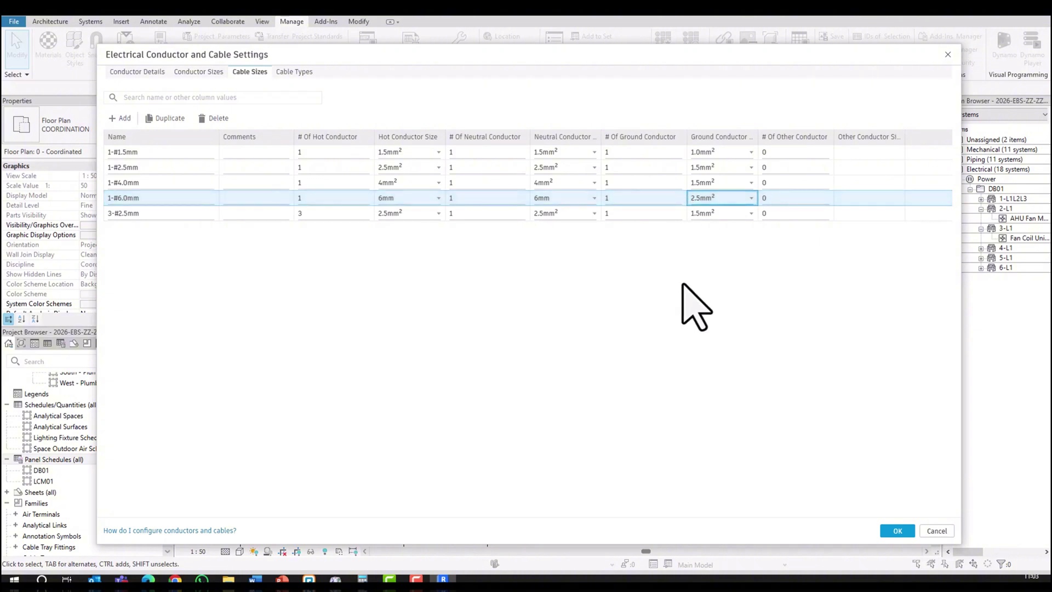
click(695, 304)
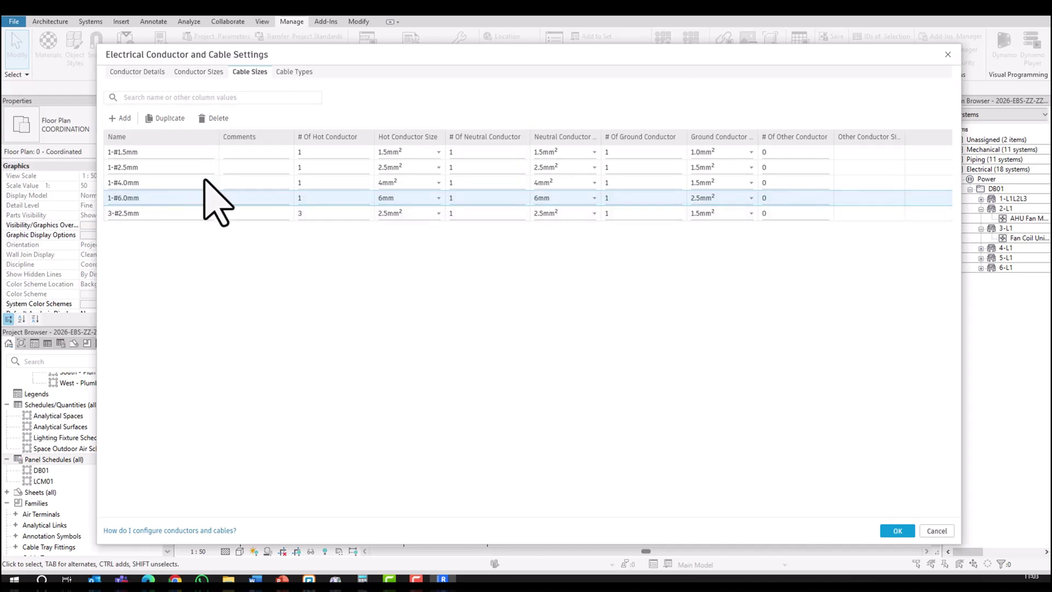
Duplicate the 6242B E (2) cable type and name the copy 6242Y E (2).
click(301, 74)
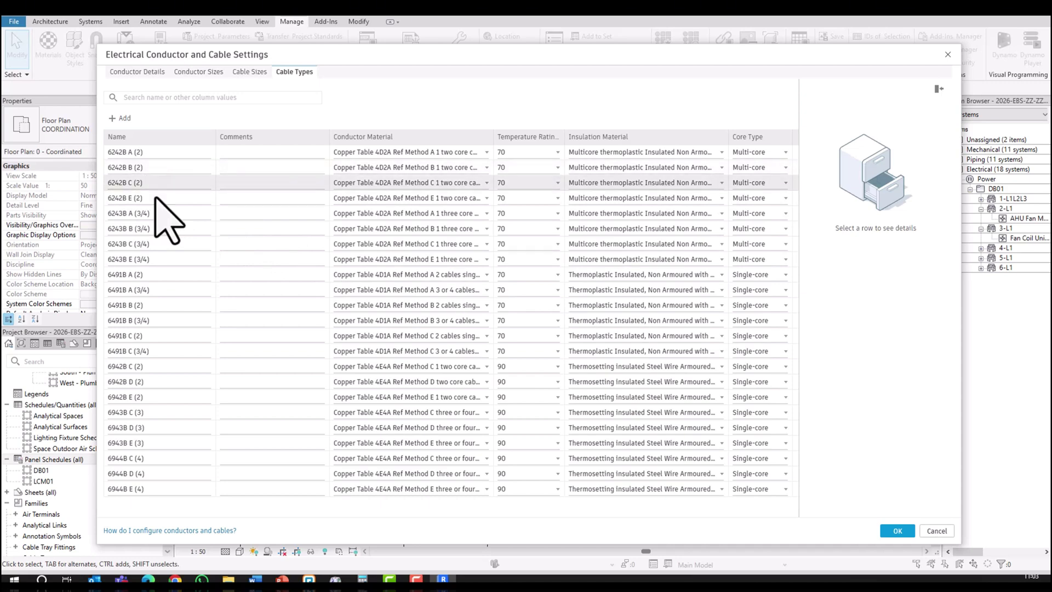
click(155, 198)
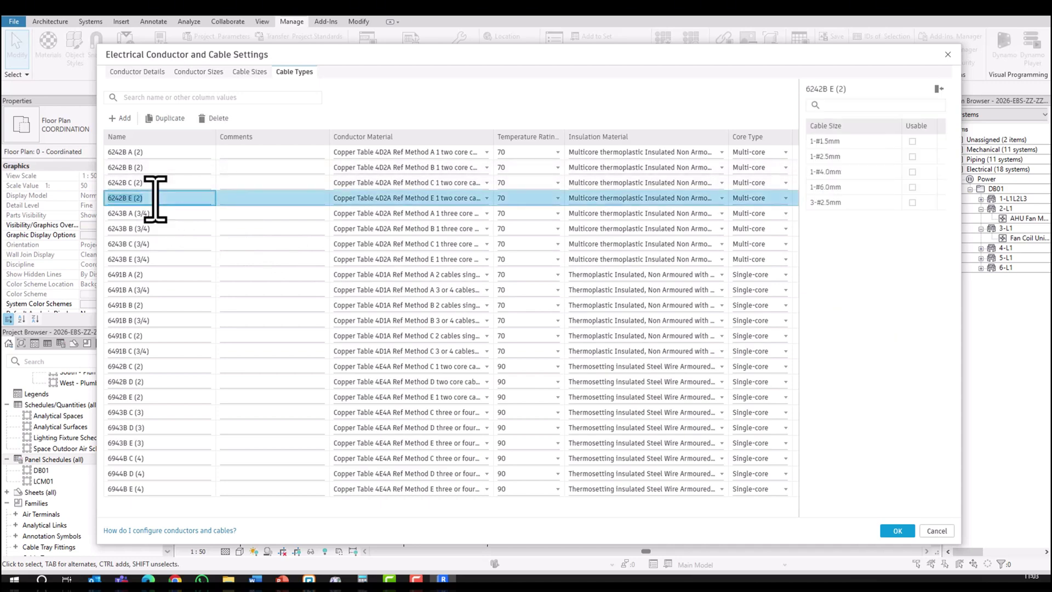
click(164, 119)
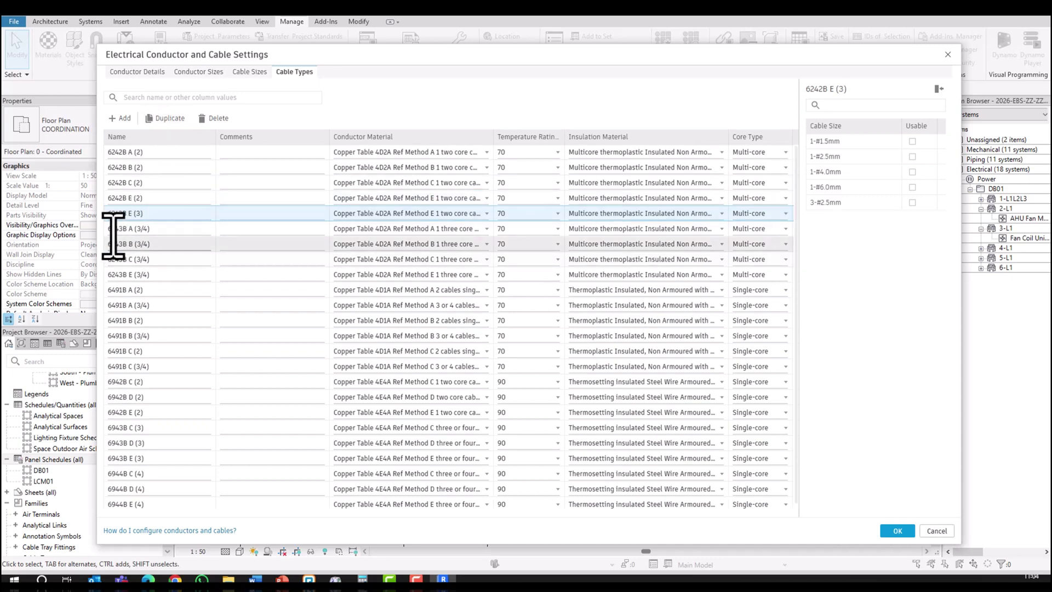
scroll(130, 228, down, 1)
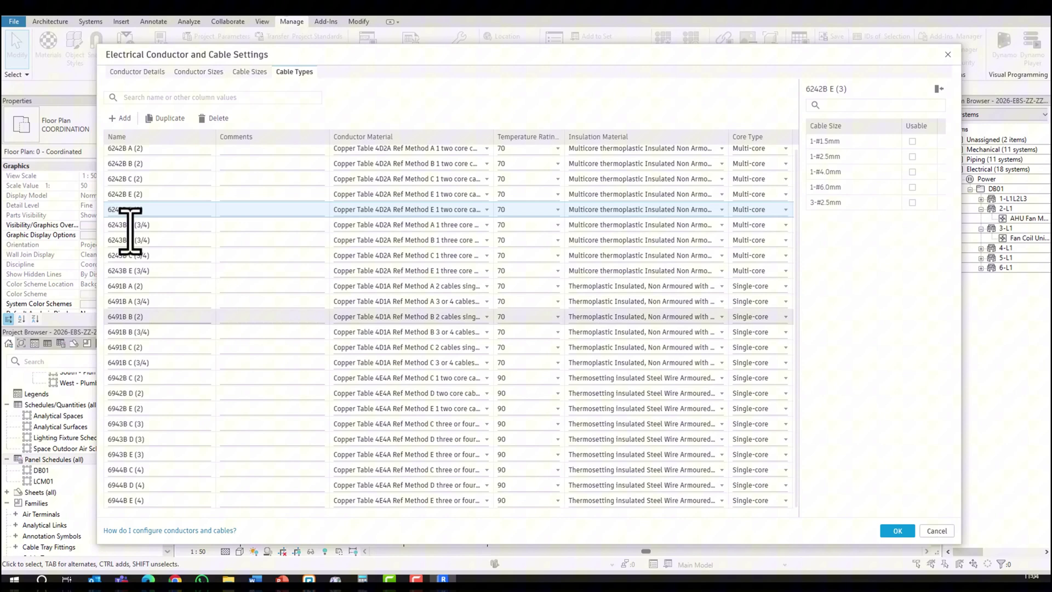
click(175, 213)
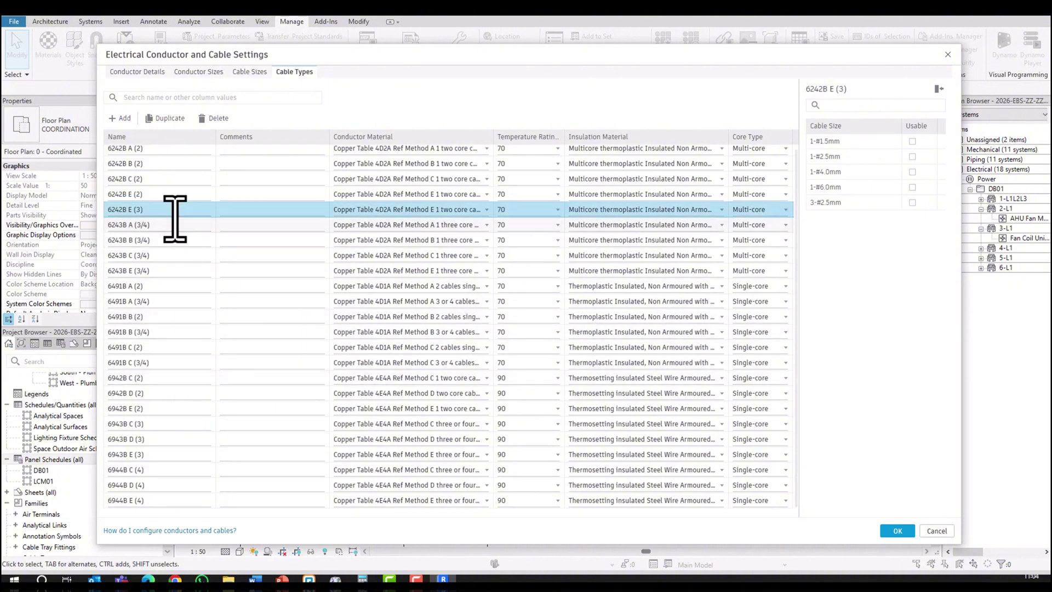
click(140, 212)
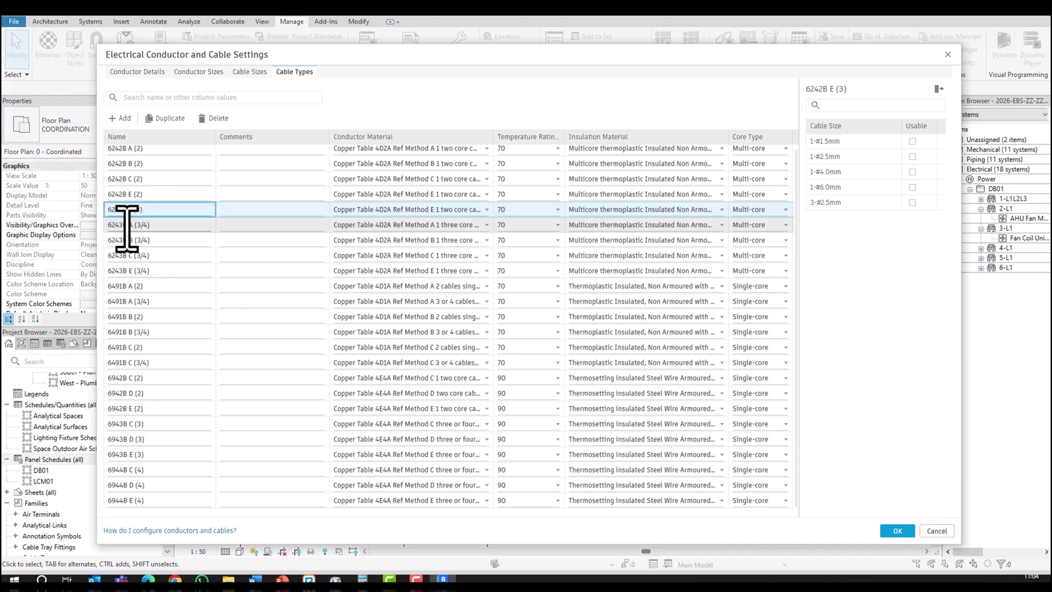
click(136, 212)
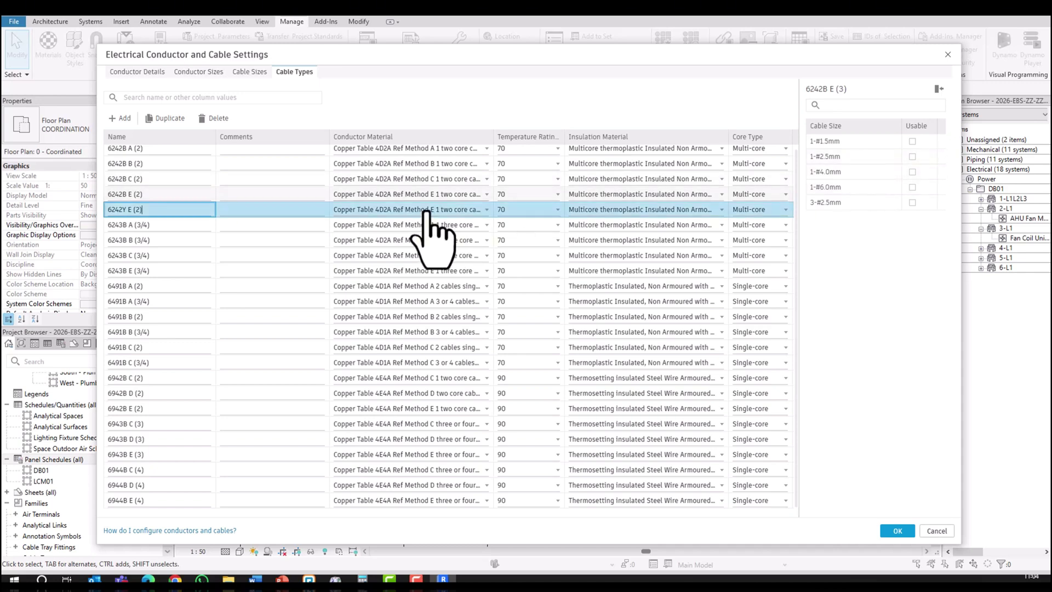
Make cable sizes 1-#1.5mm, 1-#2.5mm, 1-#4.0mm and 1-#6.0mm usable for the 6242B E (2) cable type.
click(276, 196)
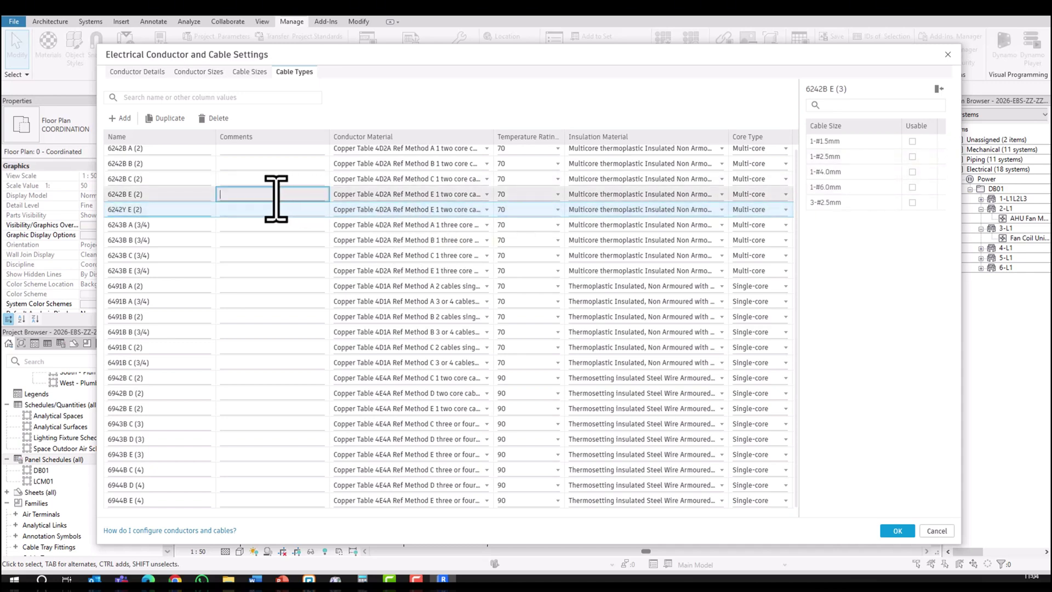
click(185, 197)
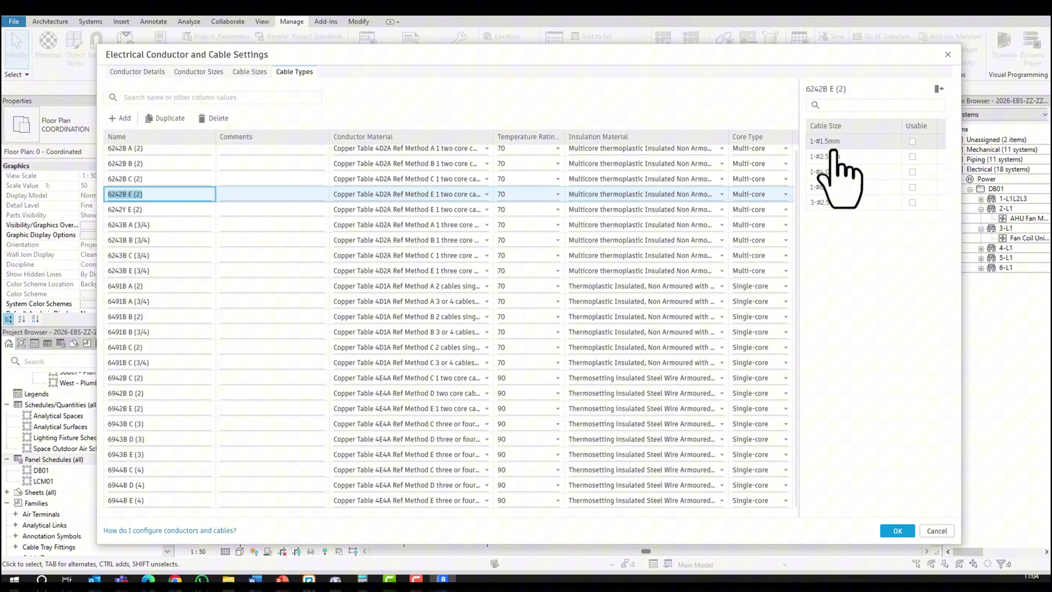
click(913, 141)
click(913, 157)
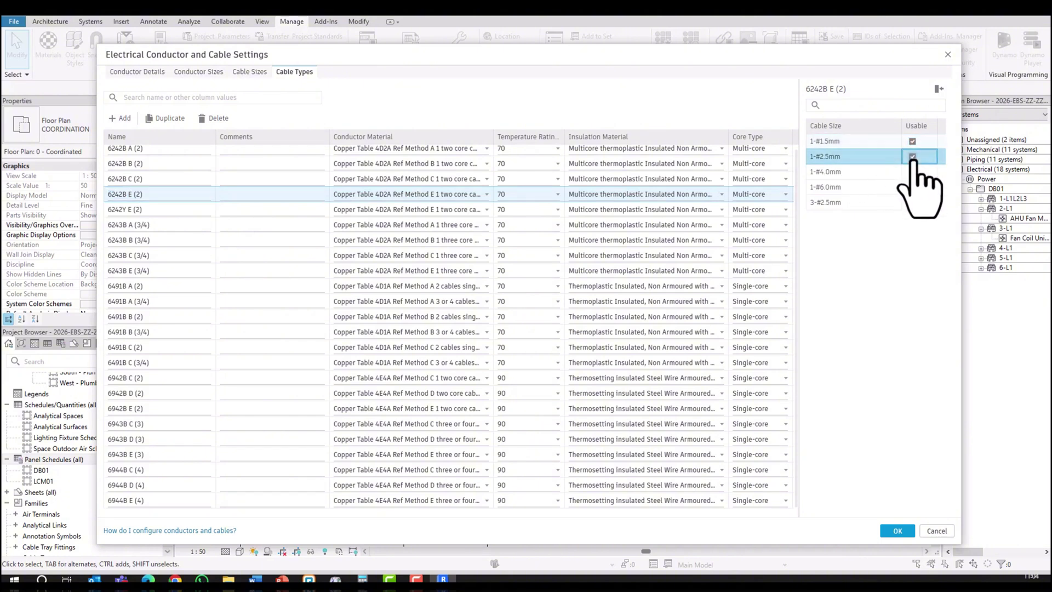
click(913, 172)
click(912, 186)
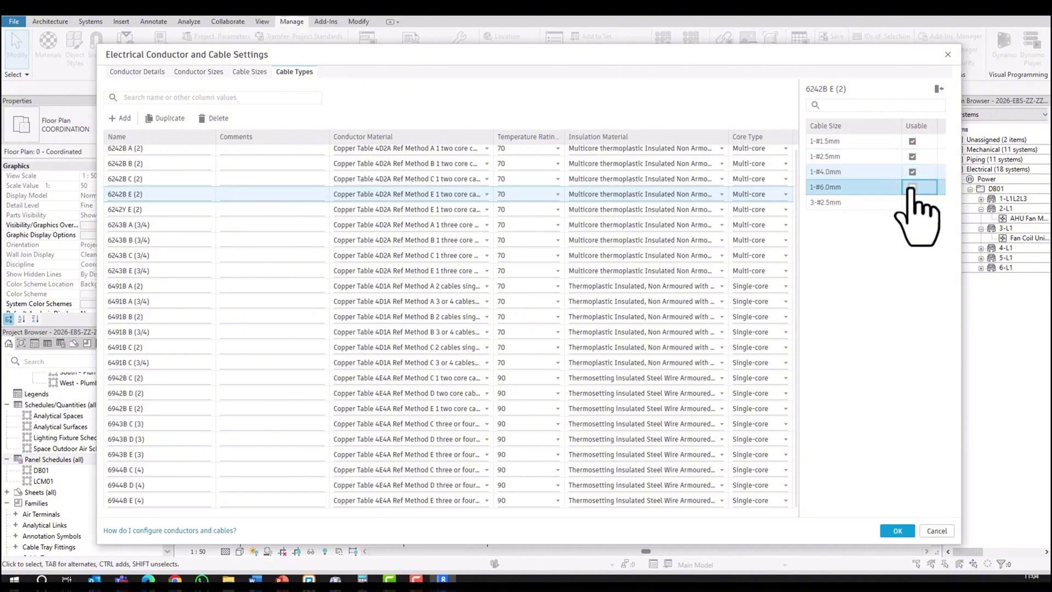
click(912, 186)
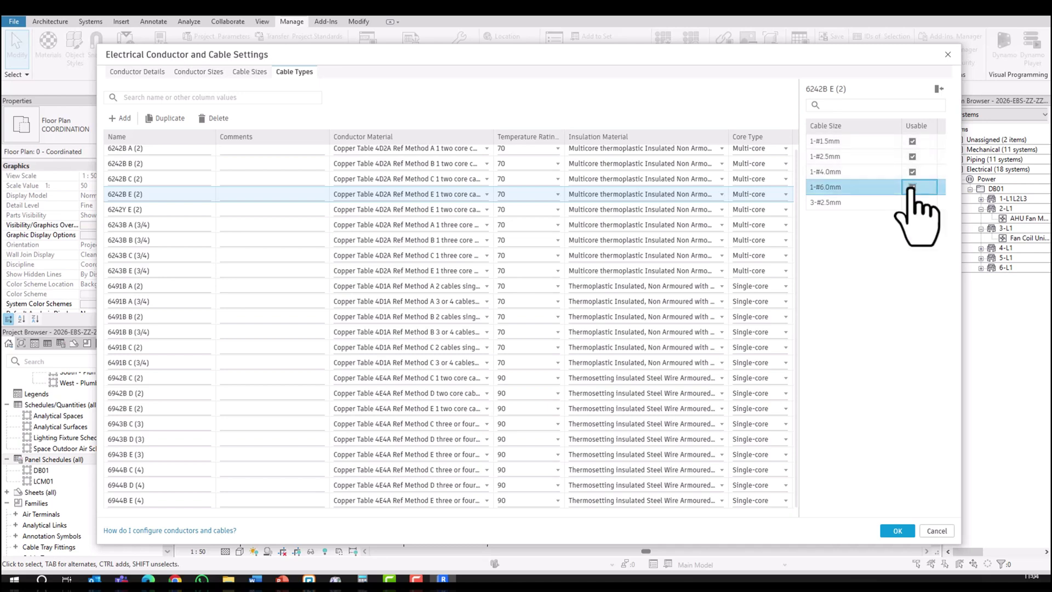
Make cable sizes 1-#1.5mm, 1-#2.5mm, 1-#4.0mm and 1-#6.0mm usable for cable type 6242Y E (2) and accept the cable settings.
click(734, 209)
click(271, 213)
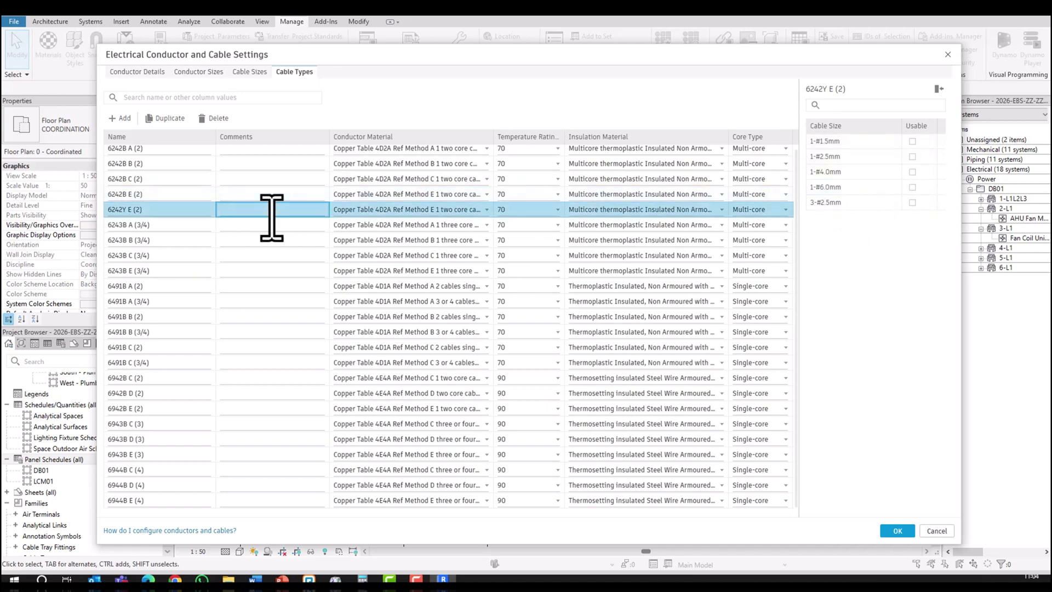
click(271, 217)
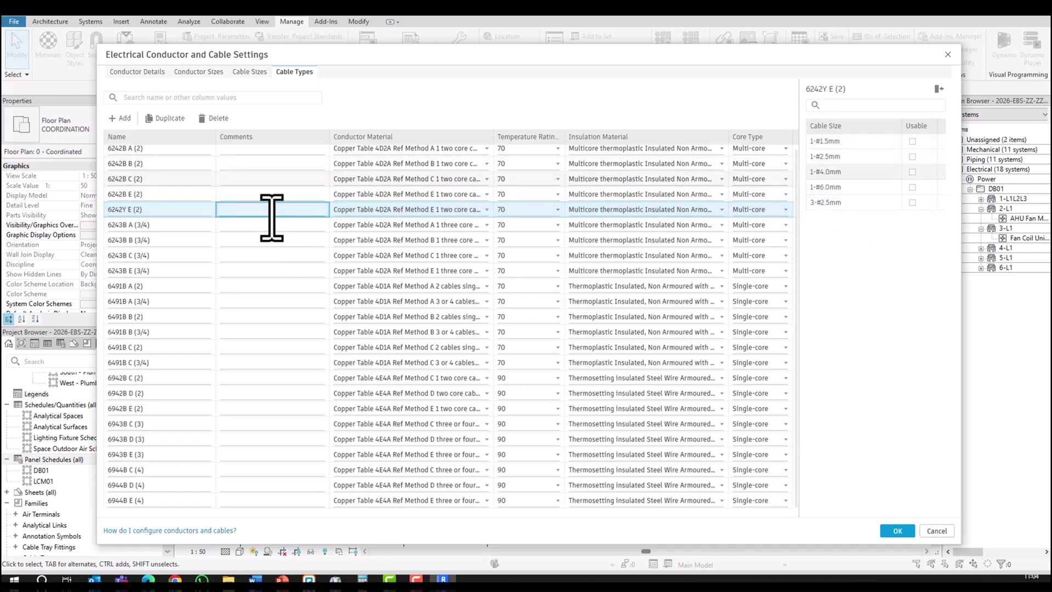
click(912, 142)
click(912, 157)
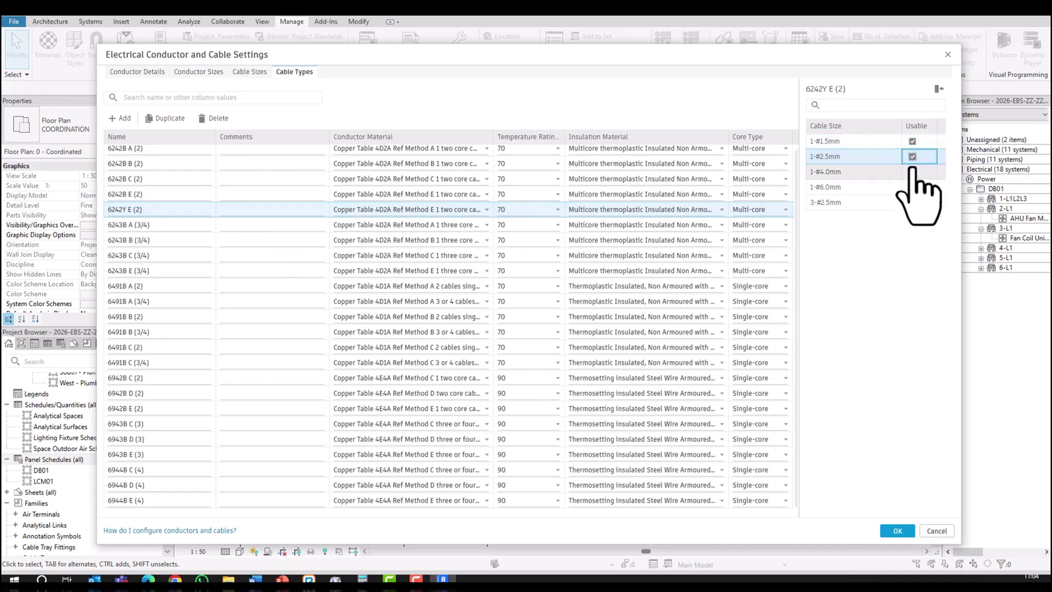
click(912, 172)
click(913, 186)
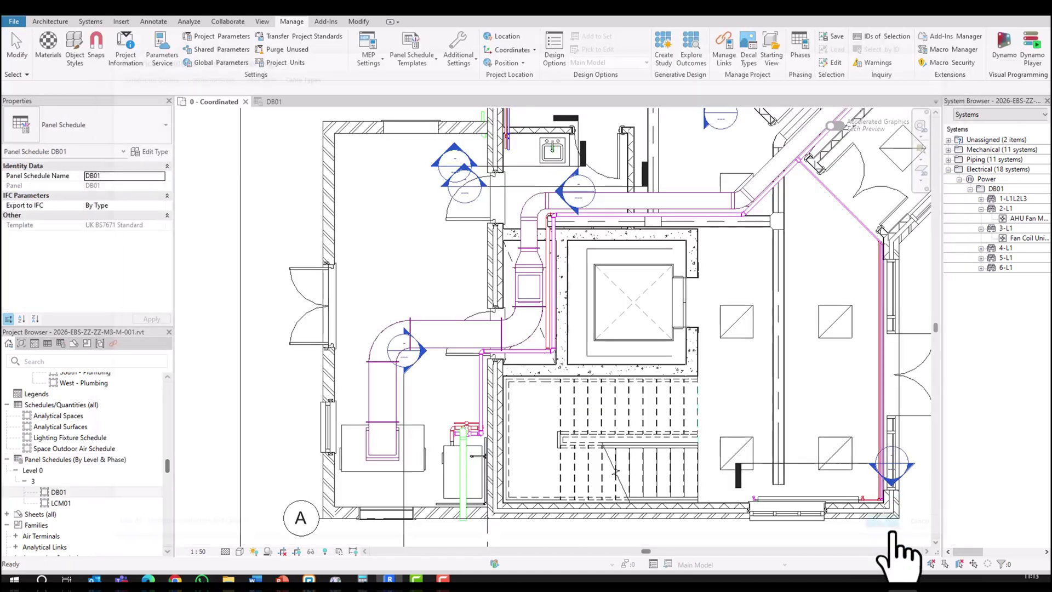
click(894, 530)
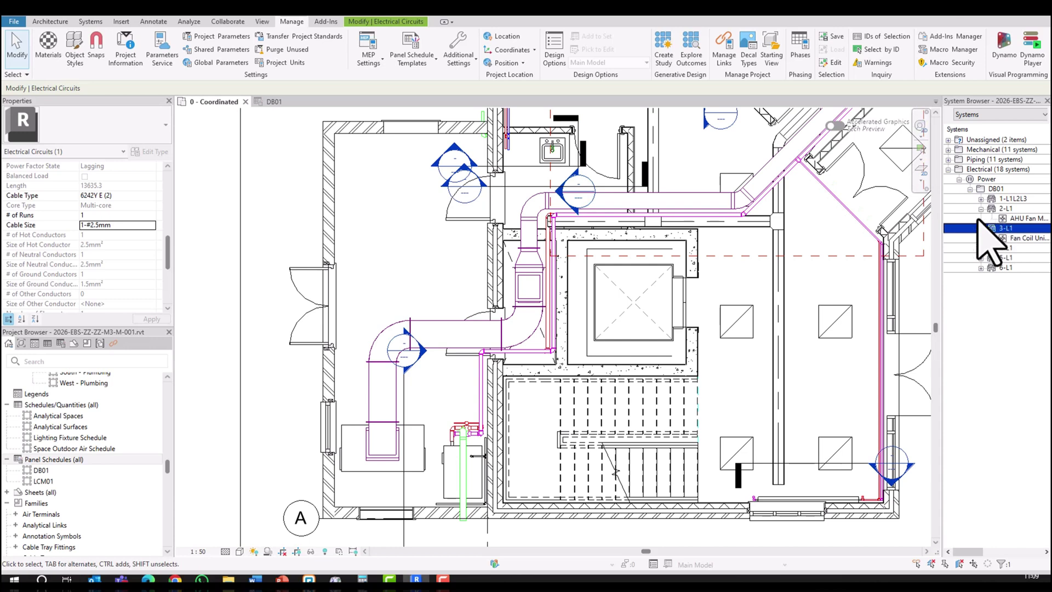
Review the cable type and the available cable sizes of circuit 3-L1, keeping 1-#2.5mm selected.
click(149, 196)
click(149, 196)
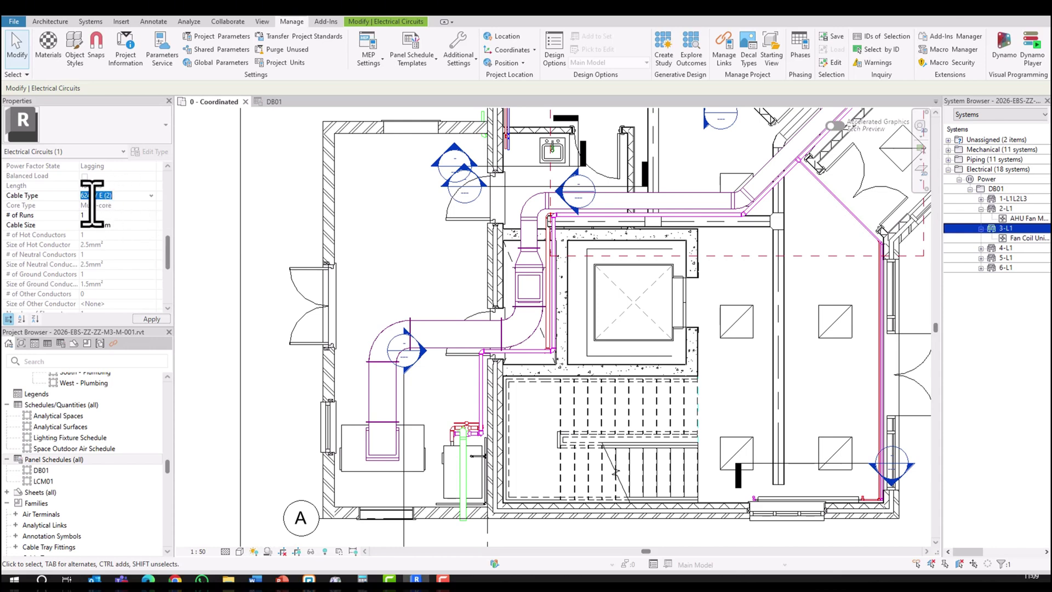
click(134, 225)
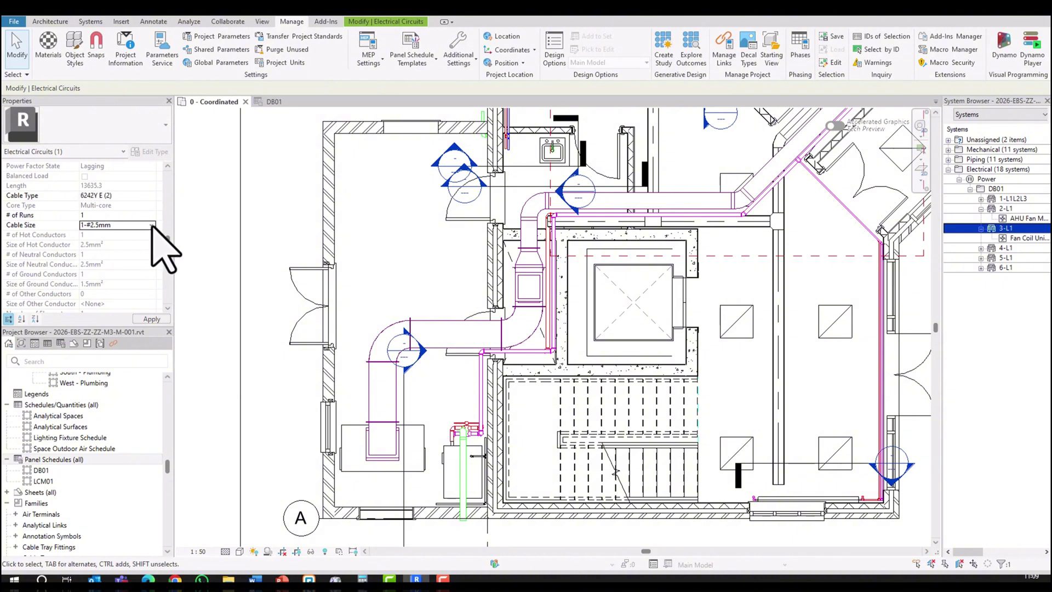
click(134, 226)
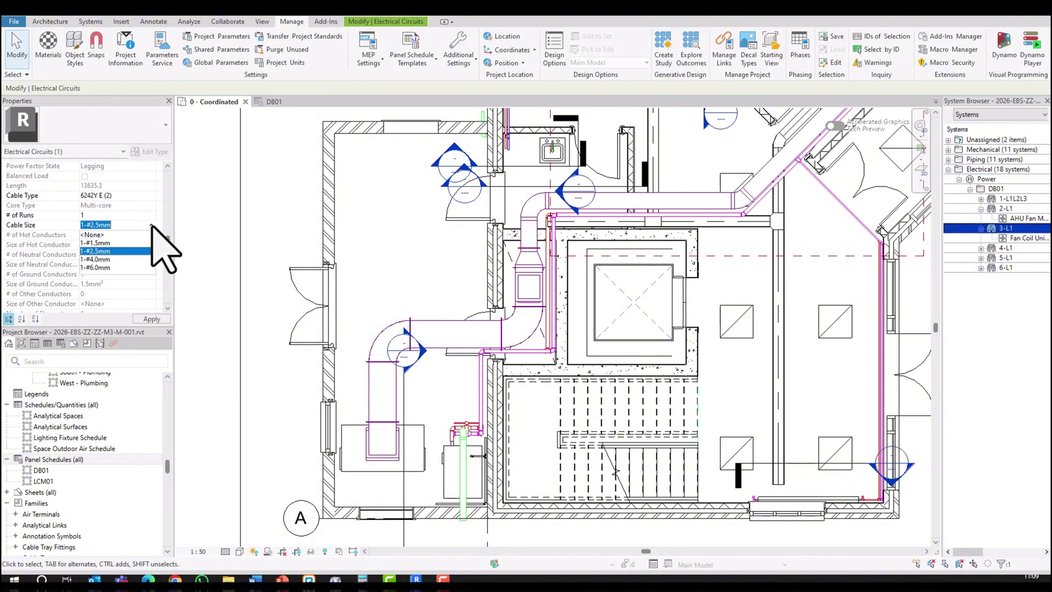
click(103, 251)
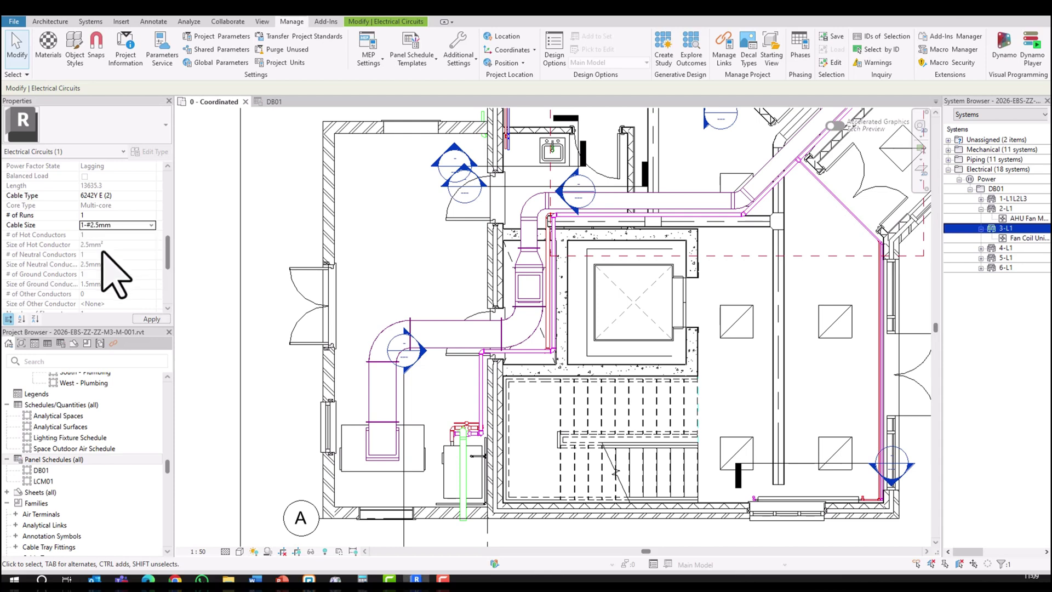
click(152, 225)
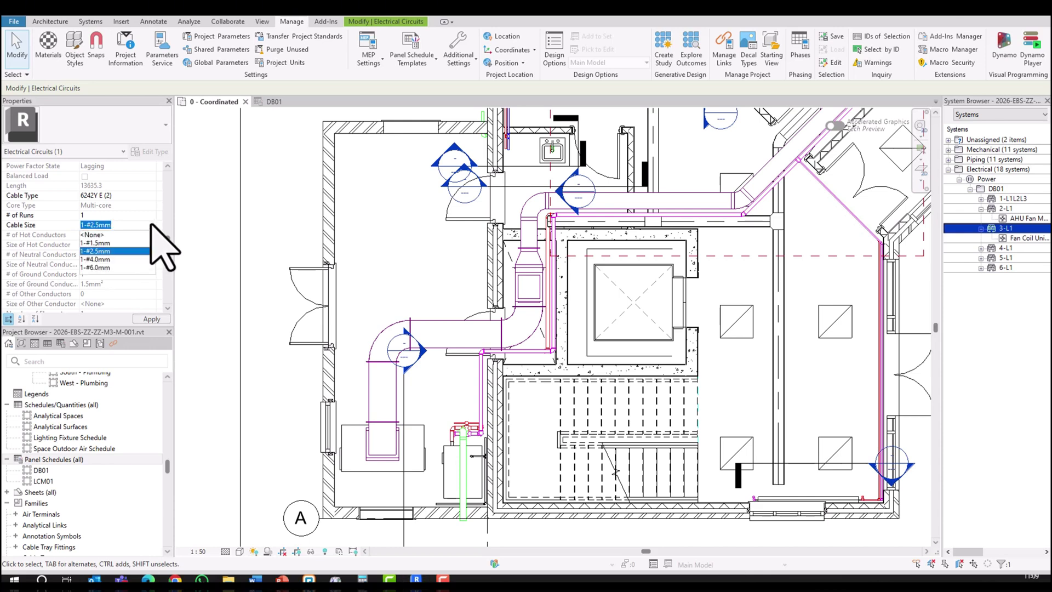
click(152, 225)
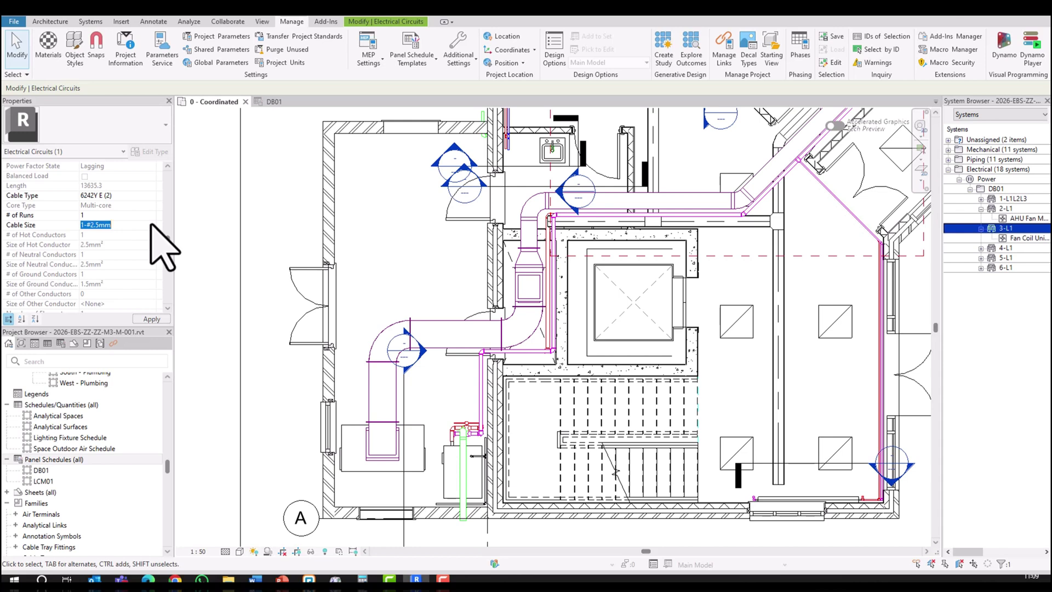
key(Return)
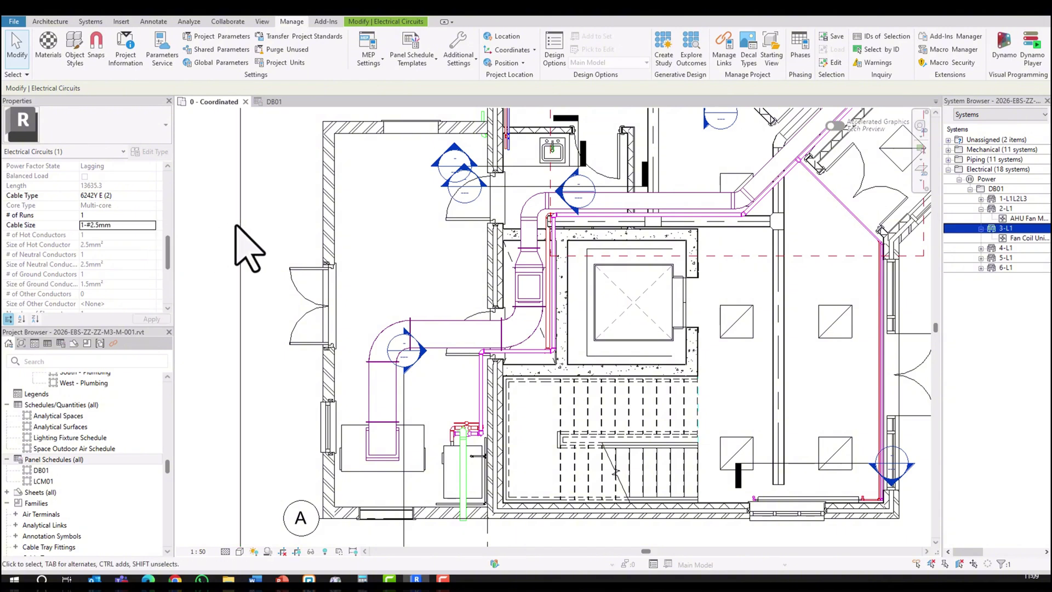
click(235, 226)
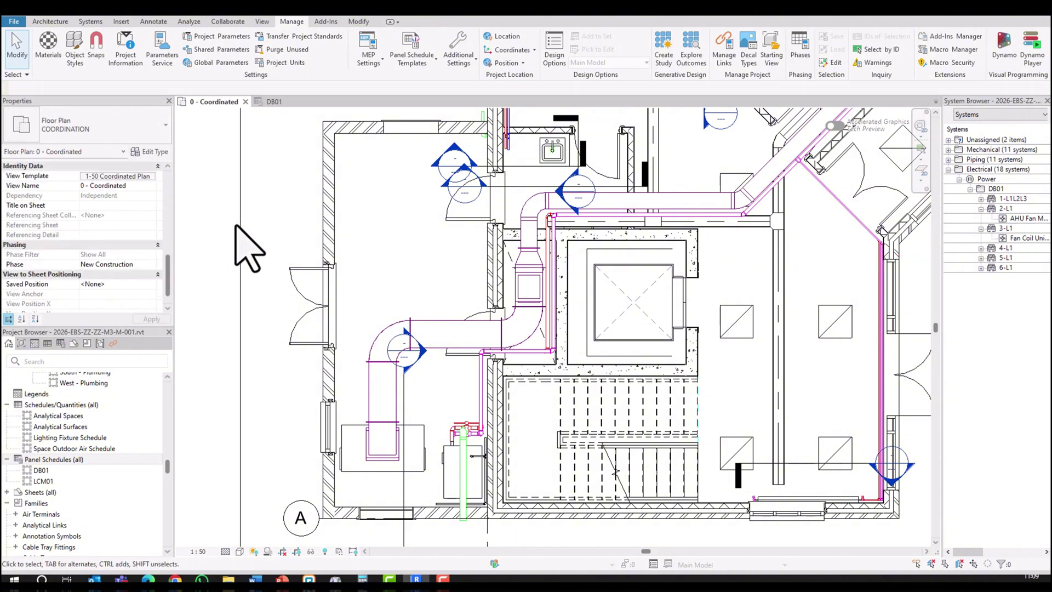
Create a new browser organization scheme for panel schedules named By Level & Phase.
click(44, 462)
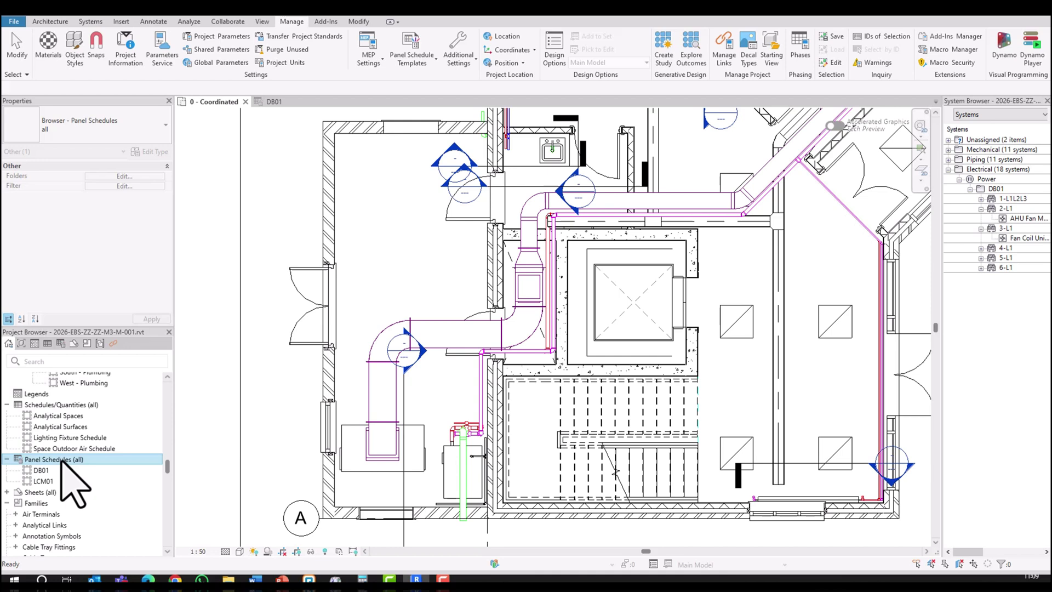
right_click(61, 461)
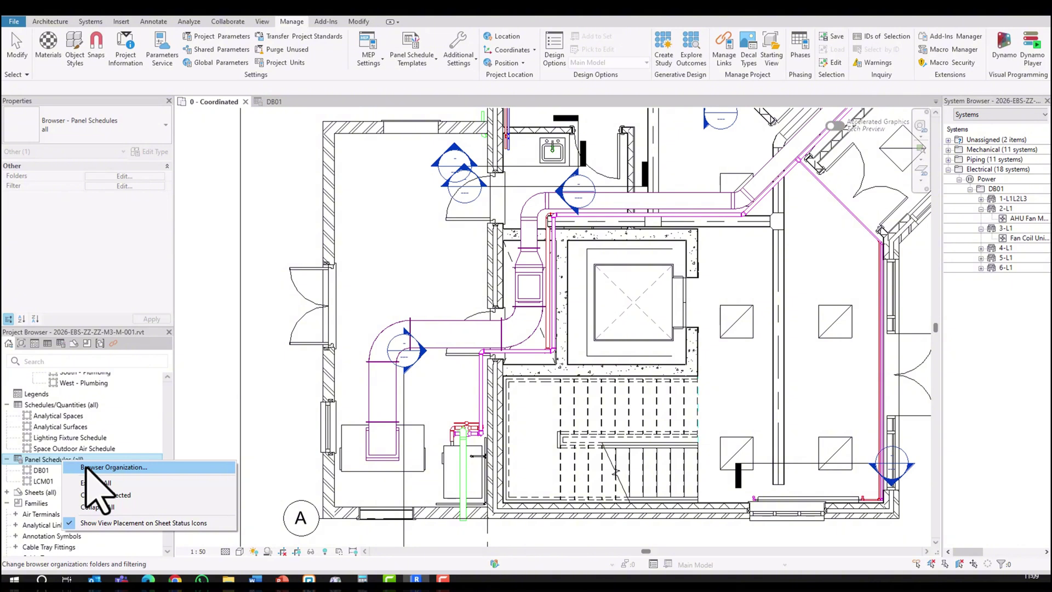
click(86, 468)
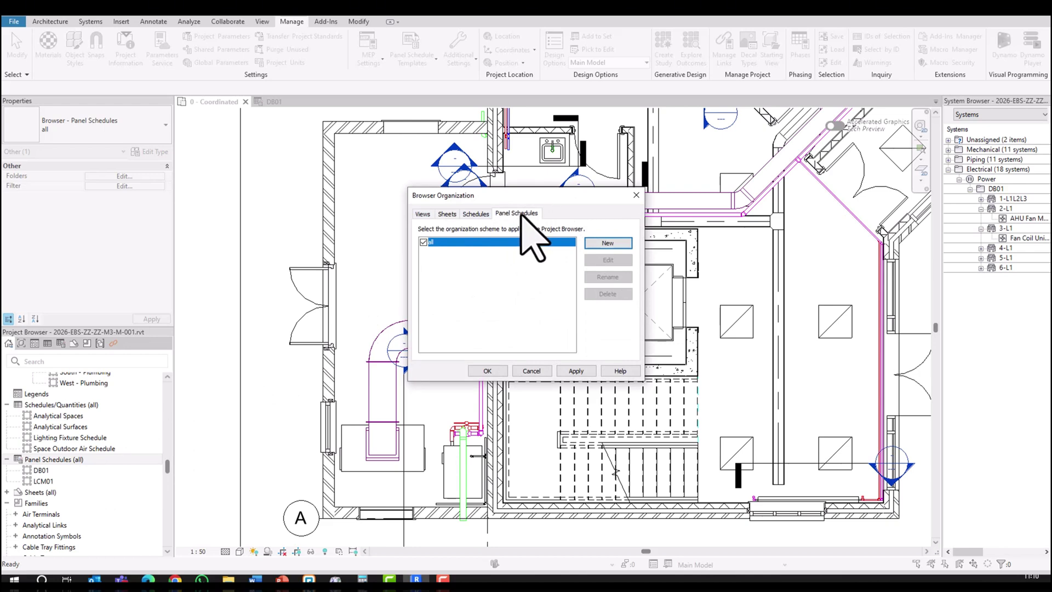
click(609, 244)
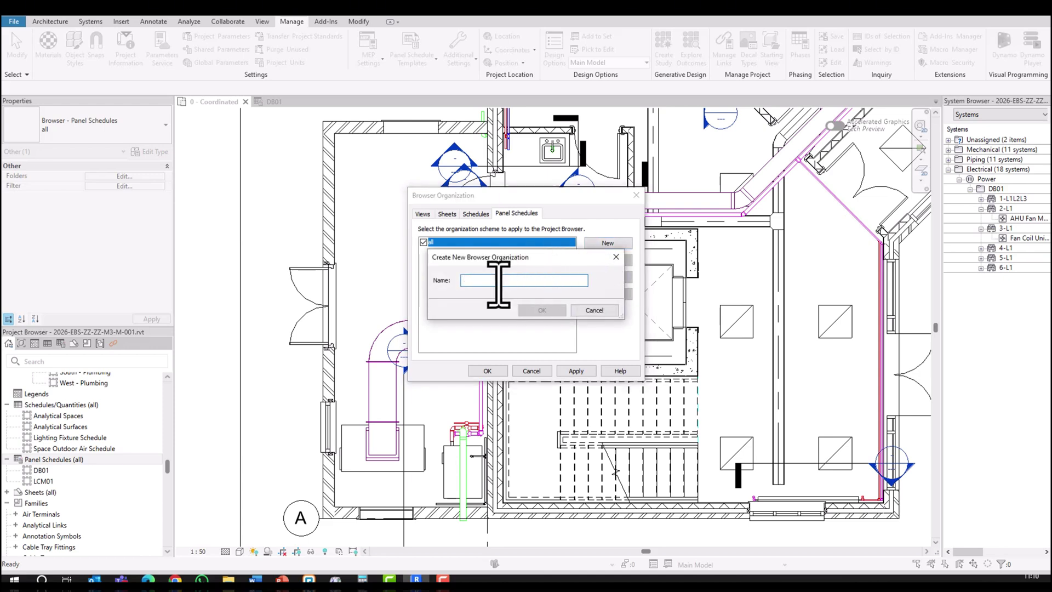
text(B)
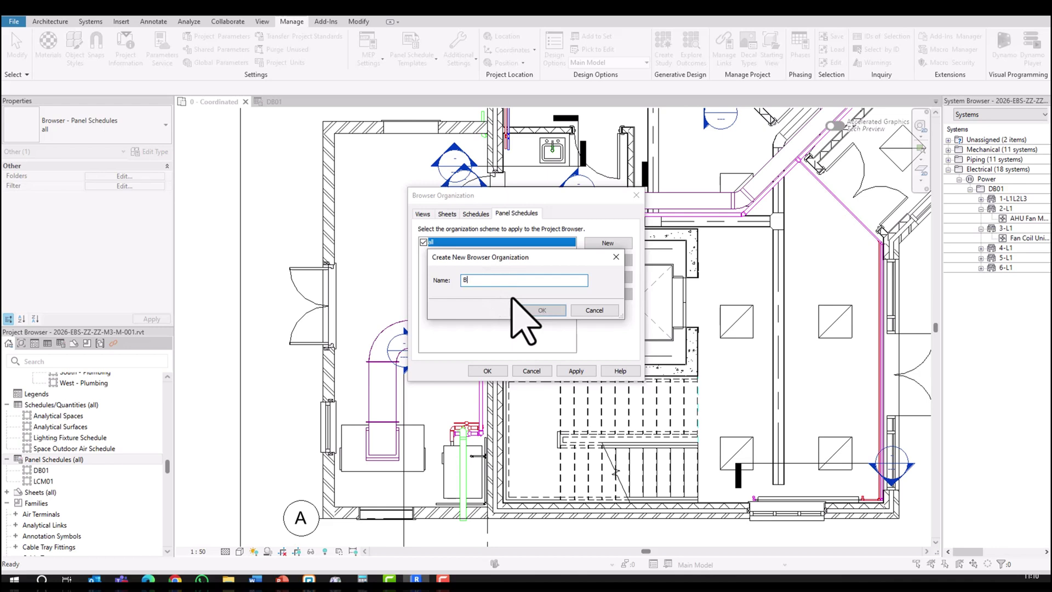
text(y Level & Phase)
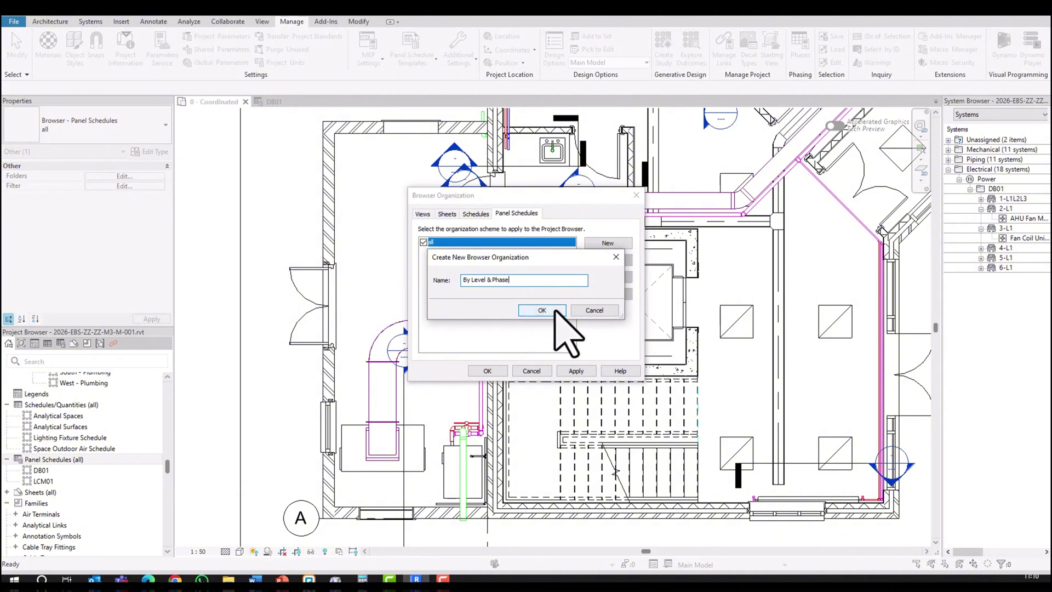
click(557, 310)
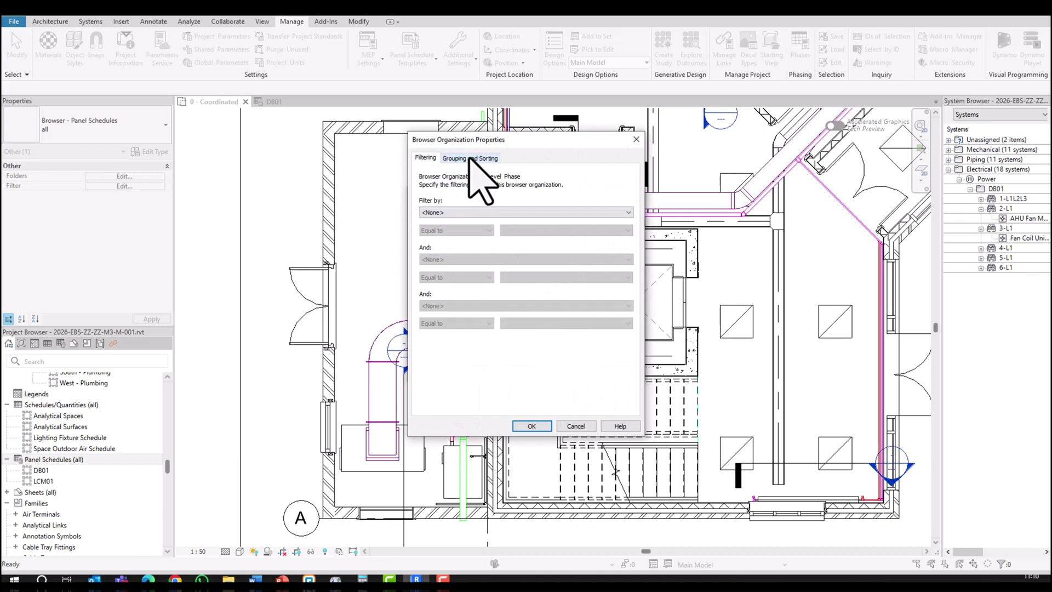
Set the first grouping rule of the By Level & Phase scheme to Panel : Level.
click(470, 159)
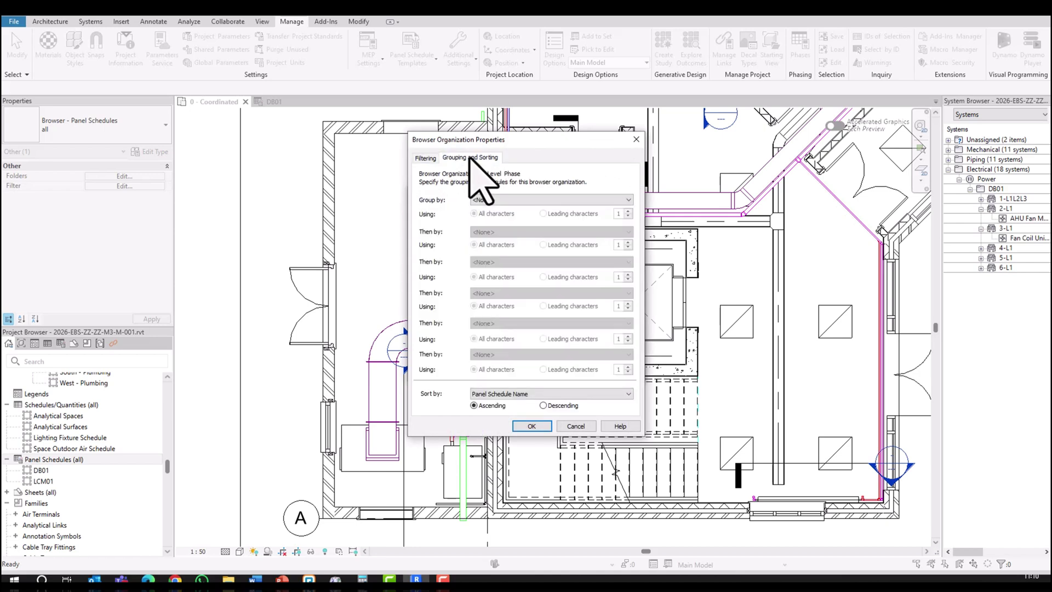
click(506, 199)
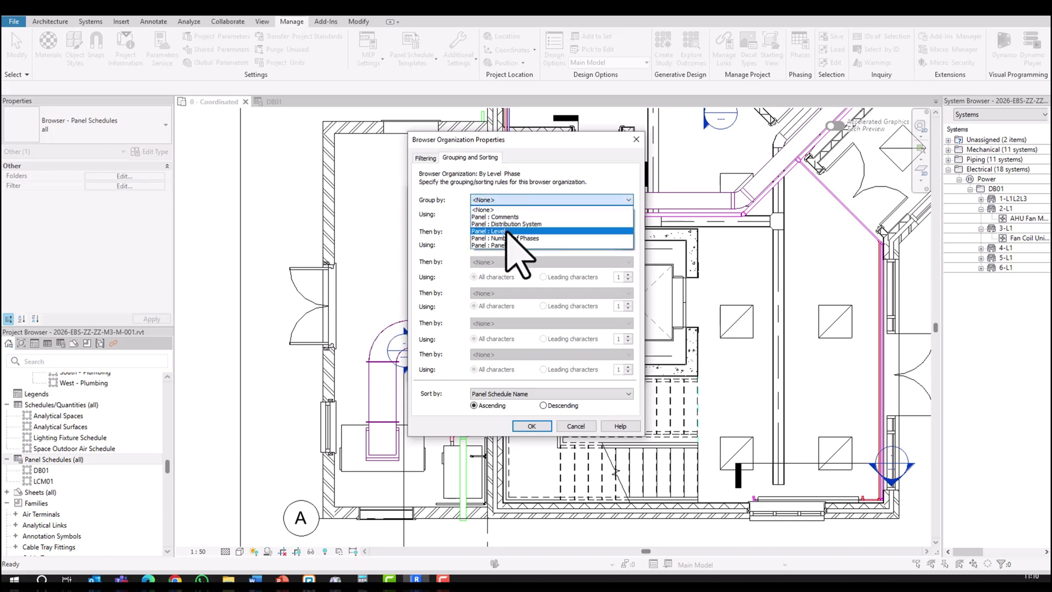
key(Down)
key(Up)
key(Up)
key(Up)
key(Up)
key(Down)
key(Down)
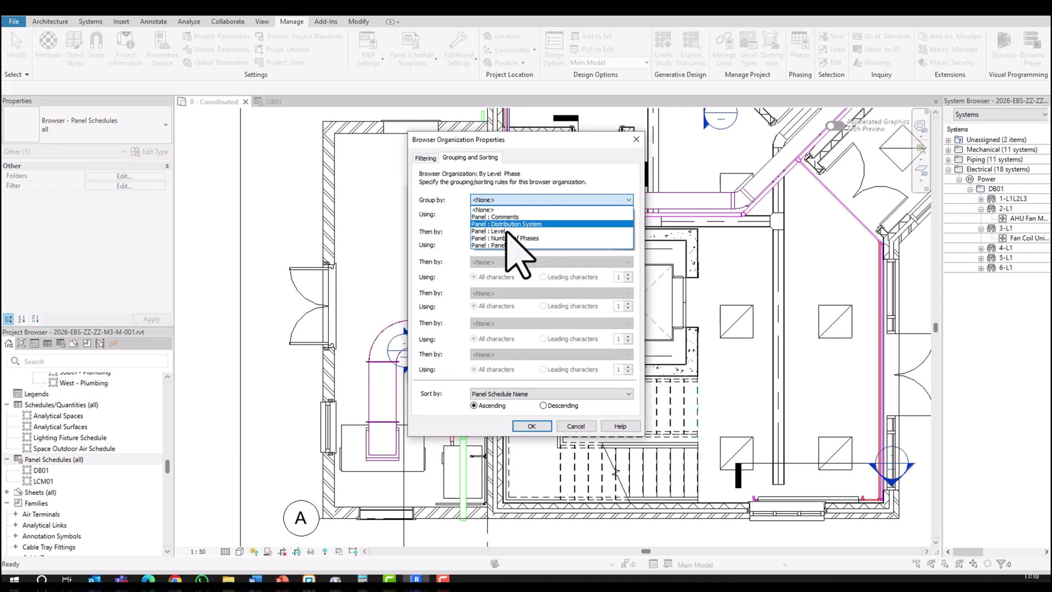
key(Down)
key(Down)
key(Down)
key(Up)
key(Up)
key(Up)
key(Up)
key(Down)
key(Down)
key(Down)
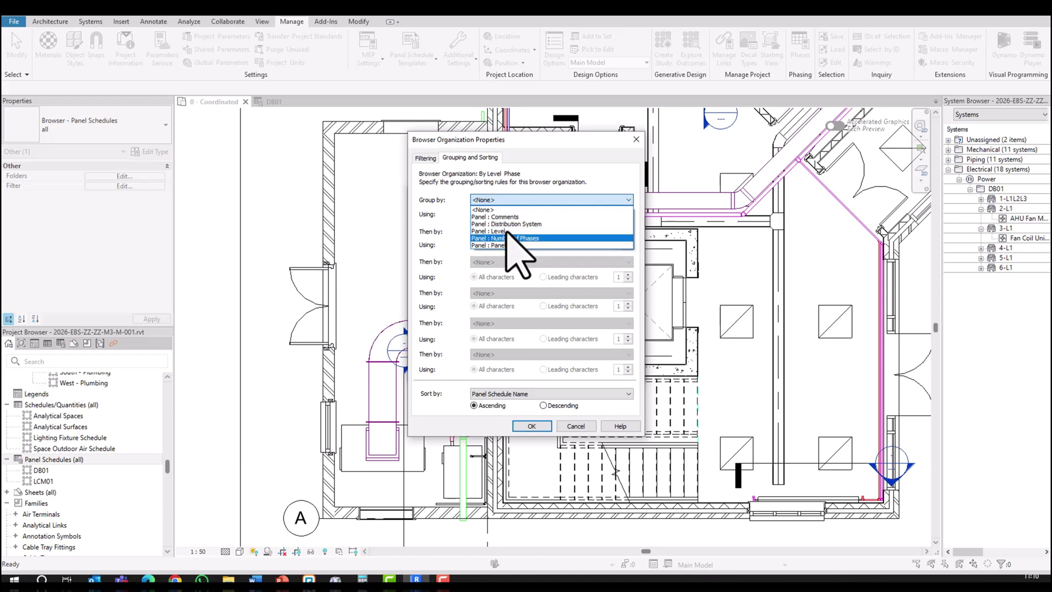
key(Up)
key(Up)
key(Up)
key(Down)
key(Down)
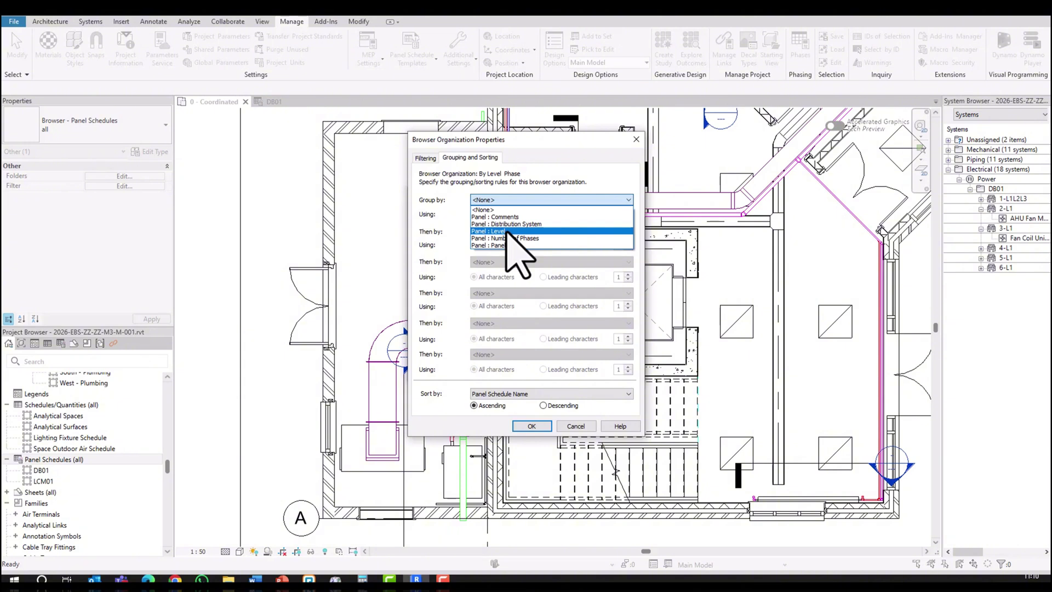
click(491, 231)
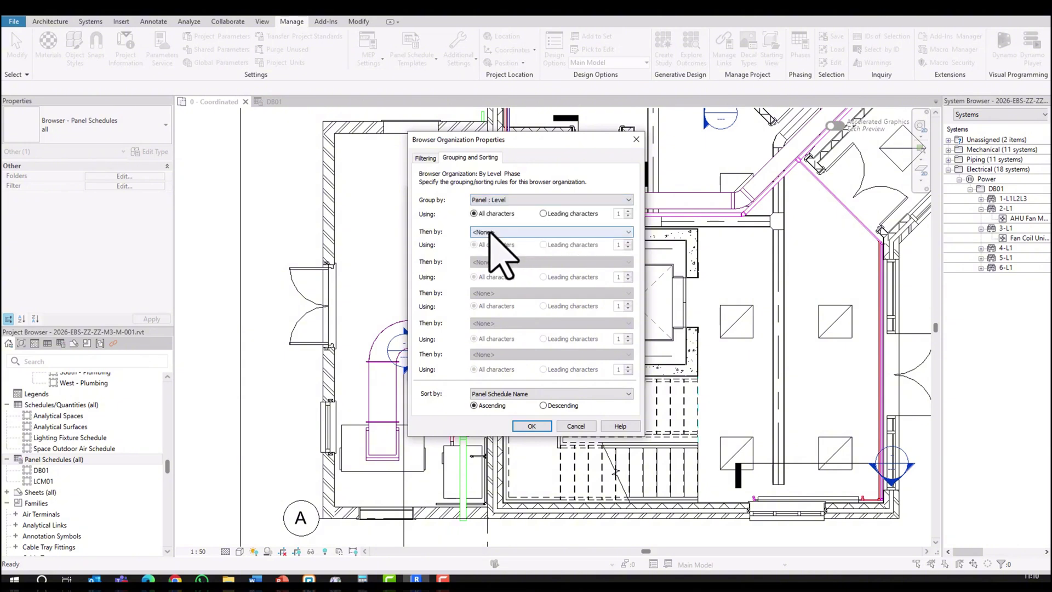
Set the second grouping rule to Panel : Number of Phases and accept the browser organization properties.
click(492, 232)
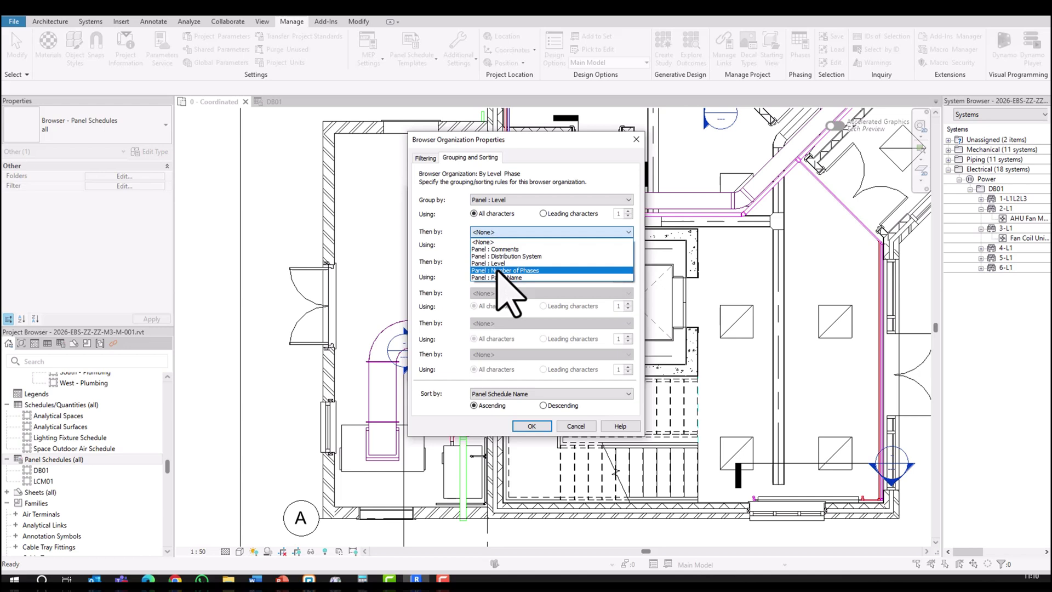
click(499, 271)
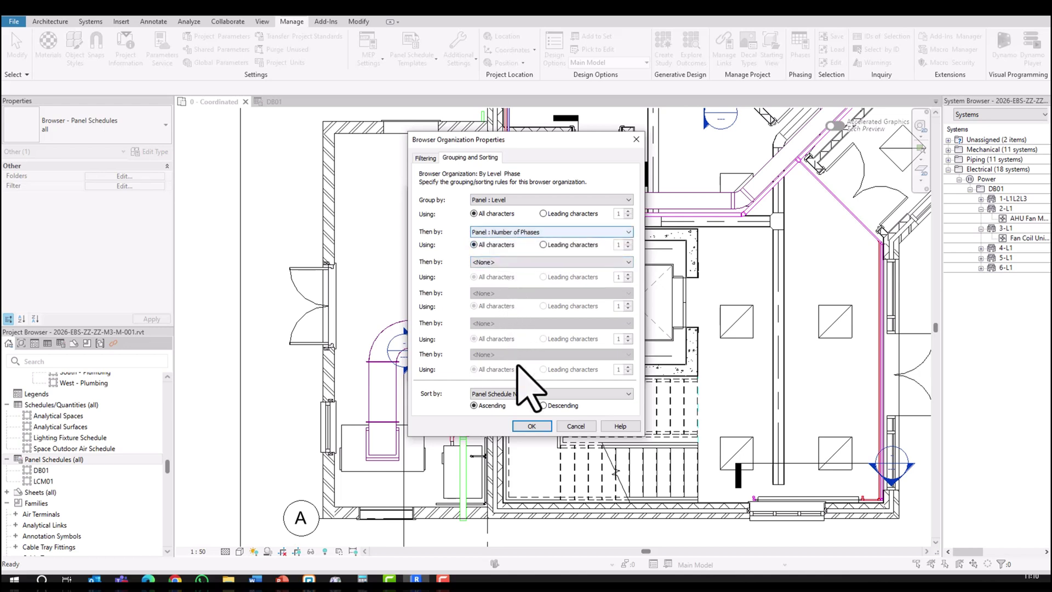
click(530, 425)
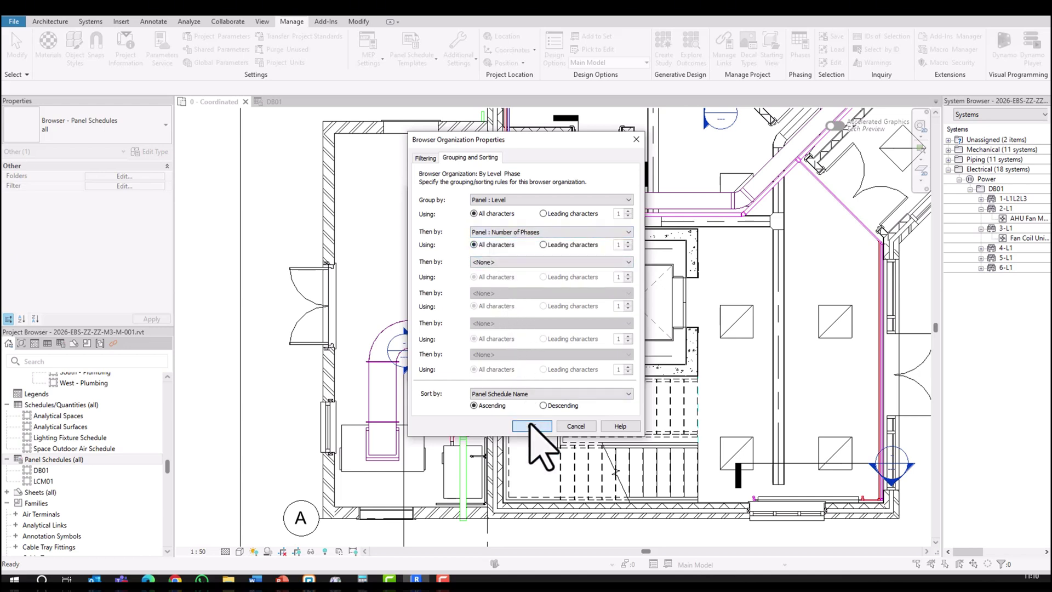
click(530, 426)
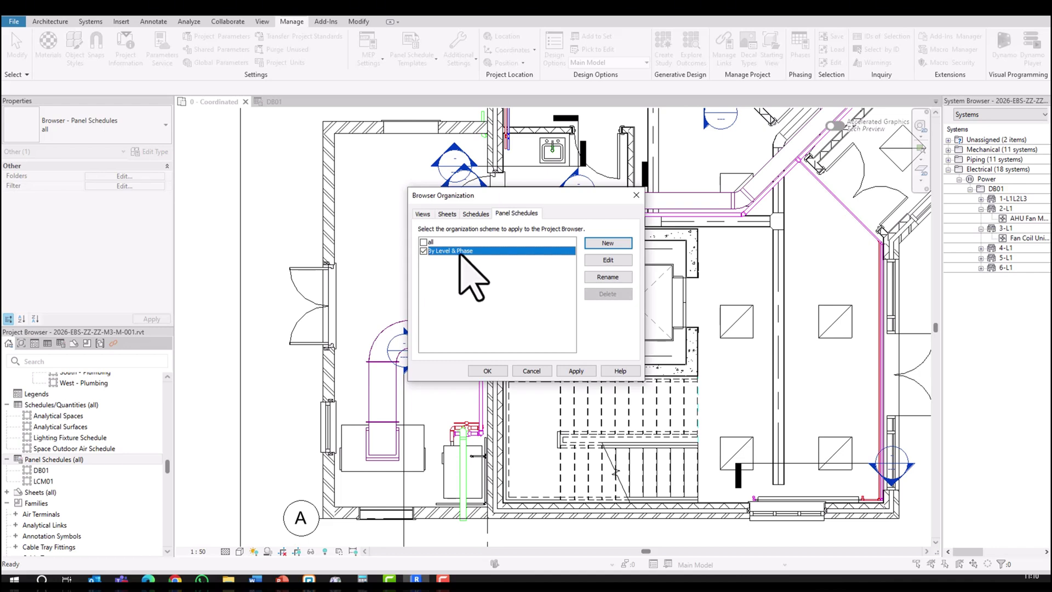
Apply the By Level & Phase scheme and expand the Level 0 group and its phase group 3 under Panel Schedules.
click(488, 370)
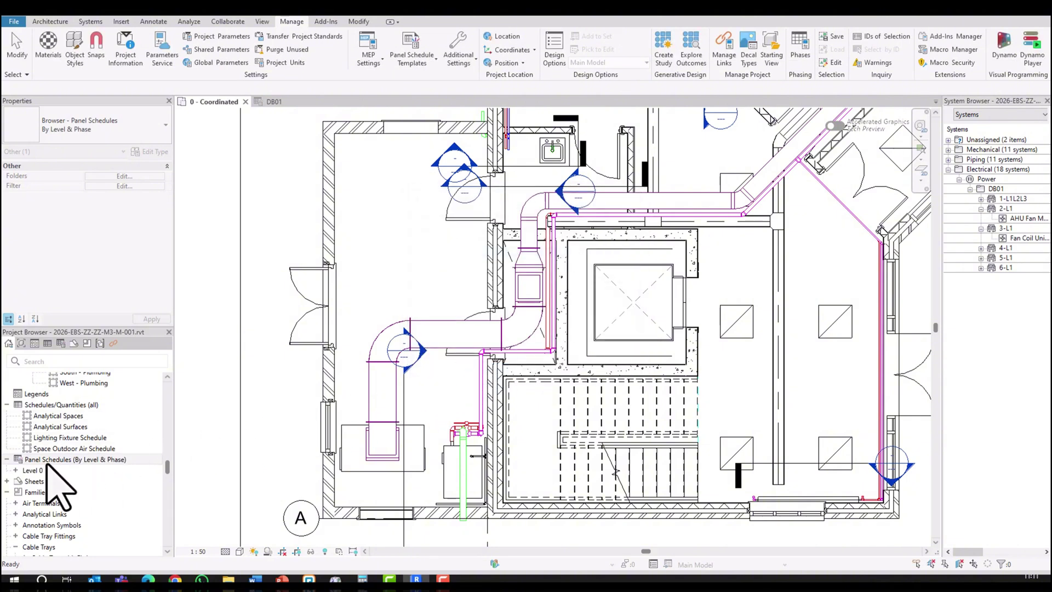
click(15, 470)
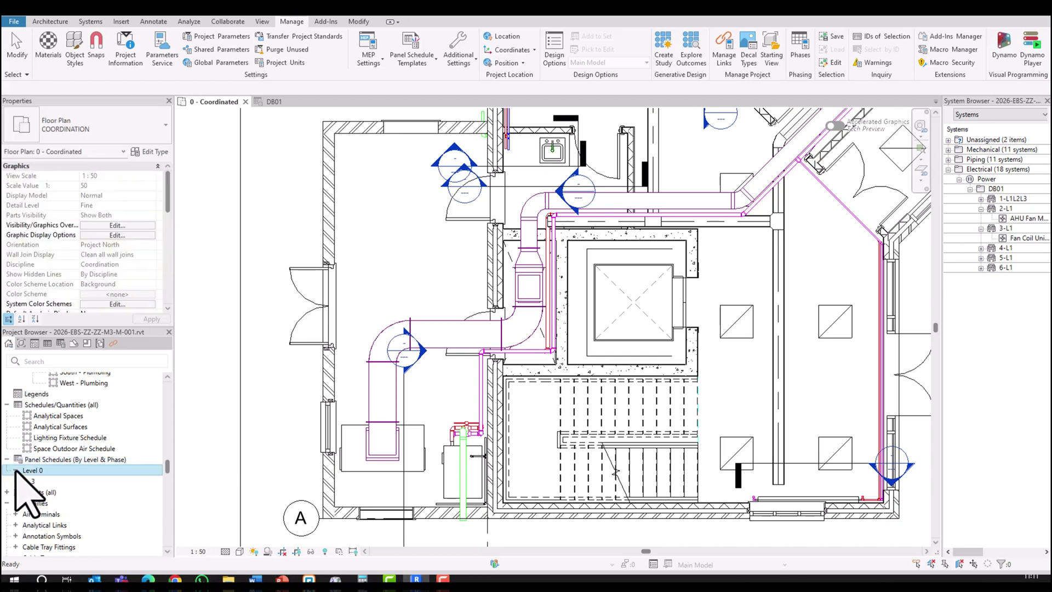
double_click(30, 481)
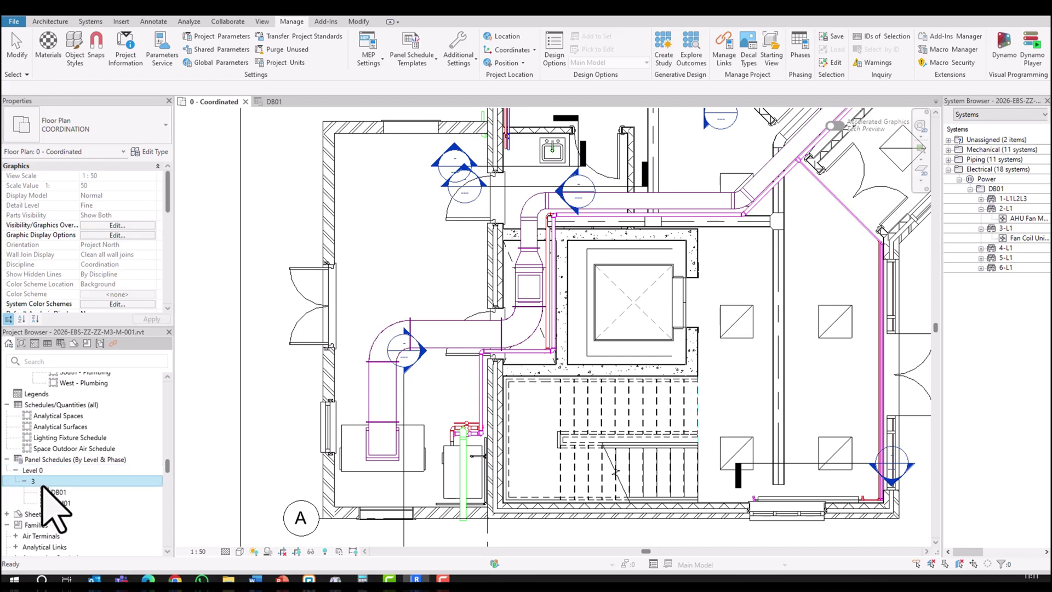